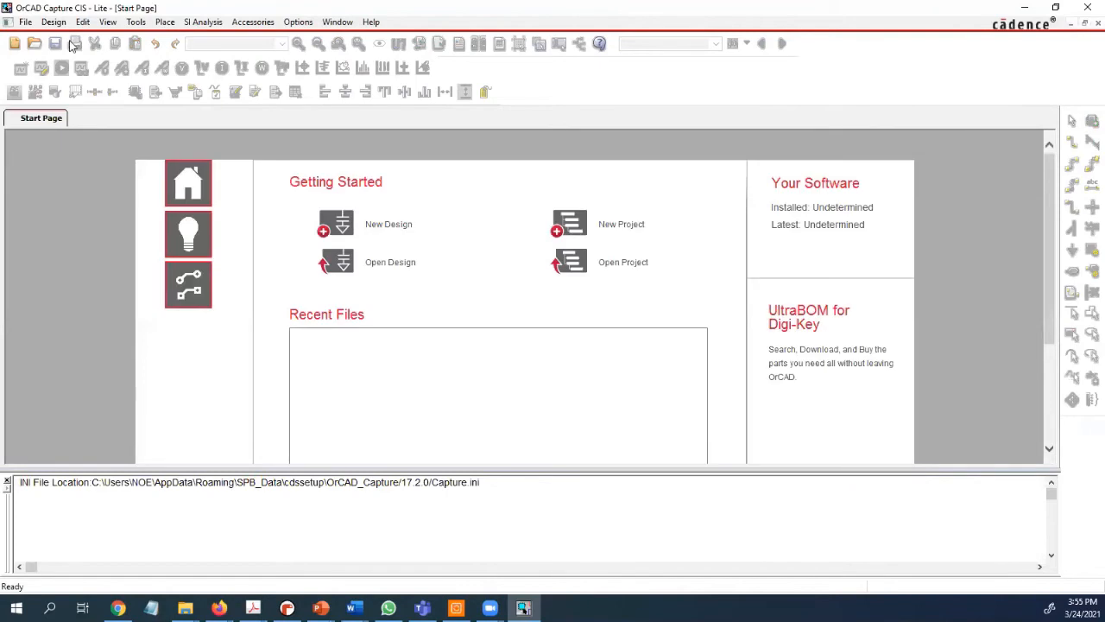
# - Create a new PSpice Analog or Mixed A/D project named fuentevpw based on the existing AnalogGNDSymbol.opj project
pyautogui.click(27, 22)
pyautogui.moveTo(52, 37)
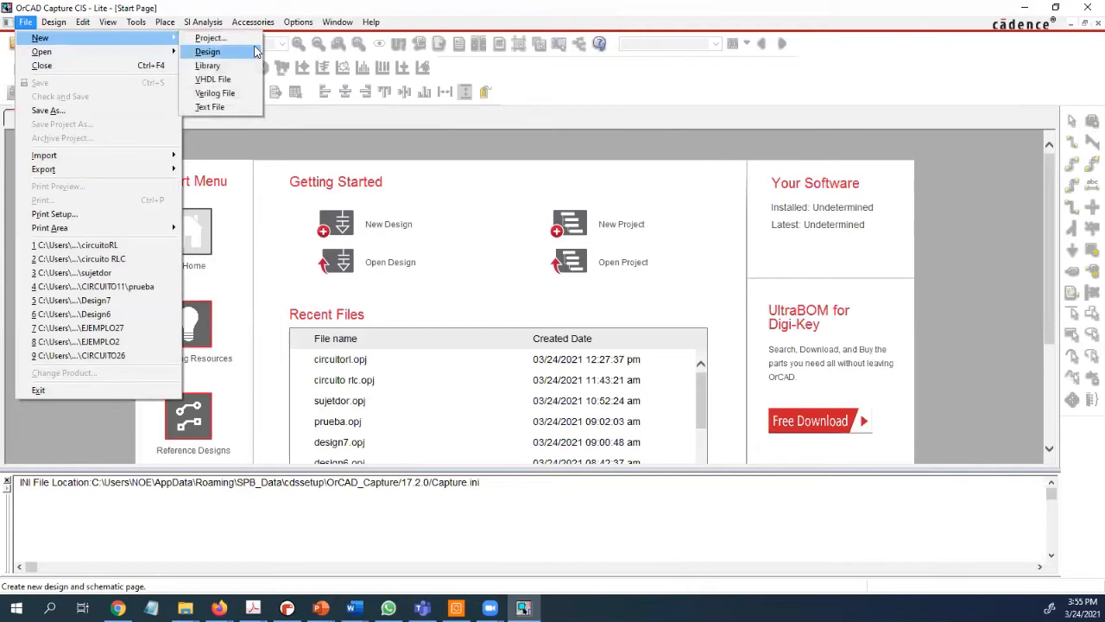
pyautogui.click(222, 44)
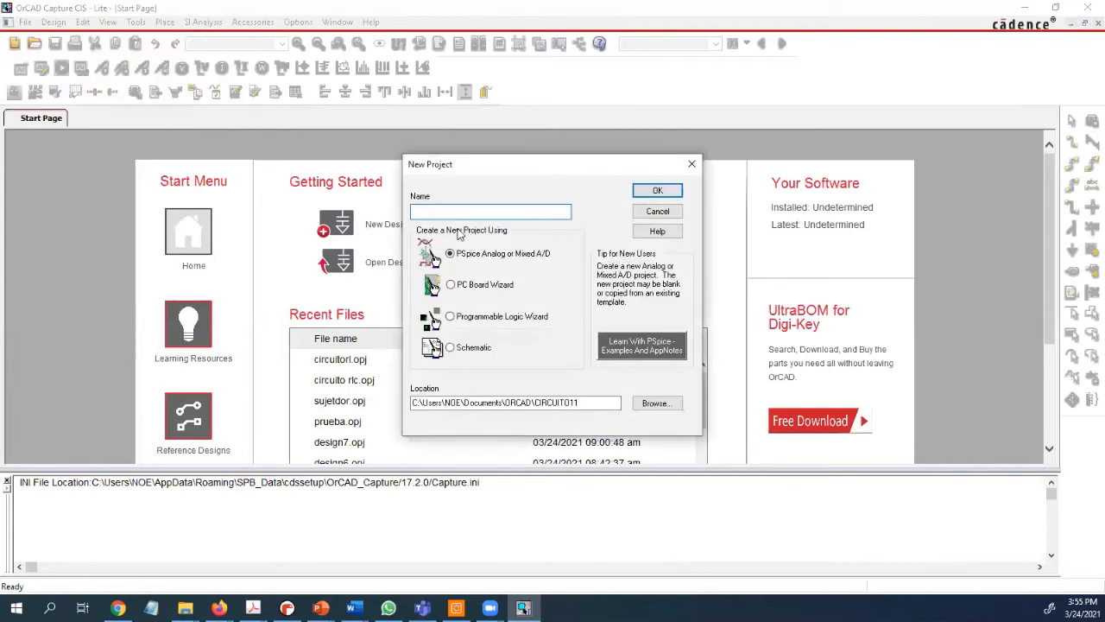
pyautogui.write('fuentepwm')
pyautogui.click(660, 192)
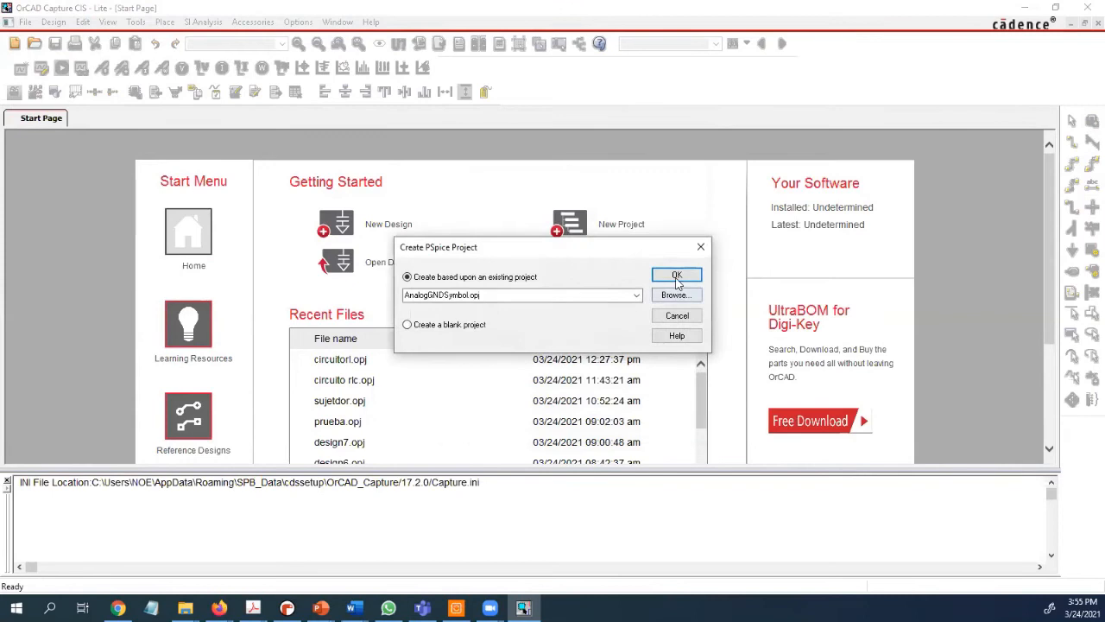
pyautogui.click(677, 277)
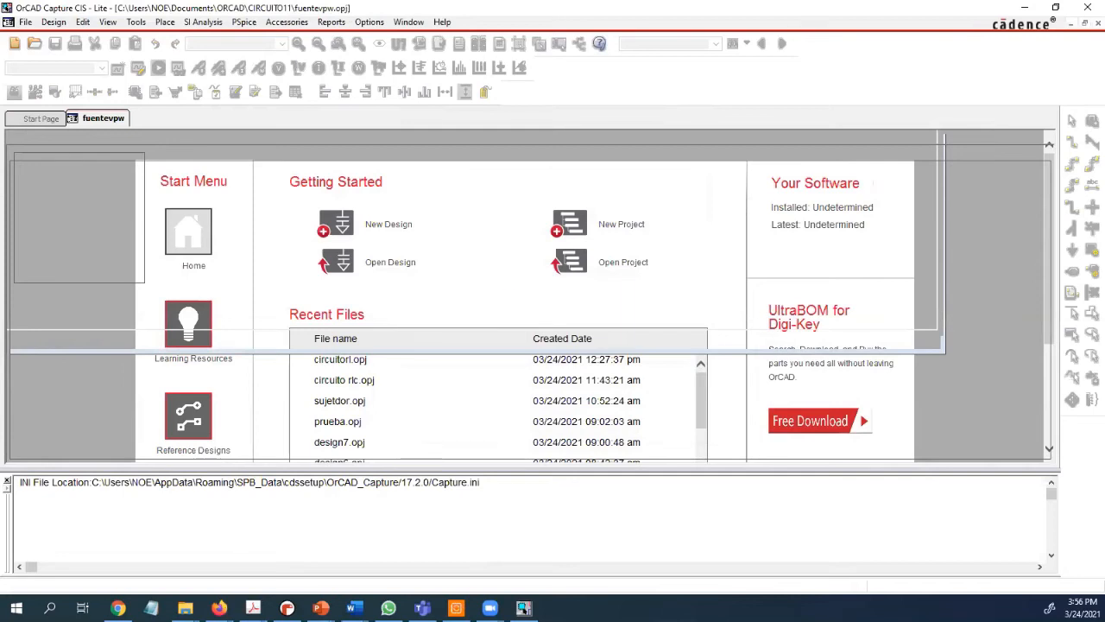
# - Expand fuentevpw.dsn and SCHEMATIC1 in the design resources and open the schematic page PAGE1
pyautogui.click(35, 179)
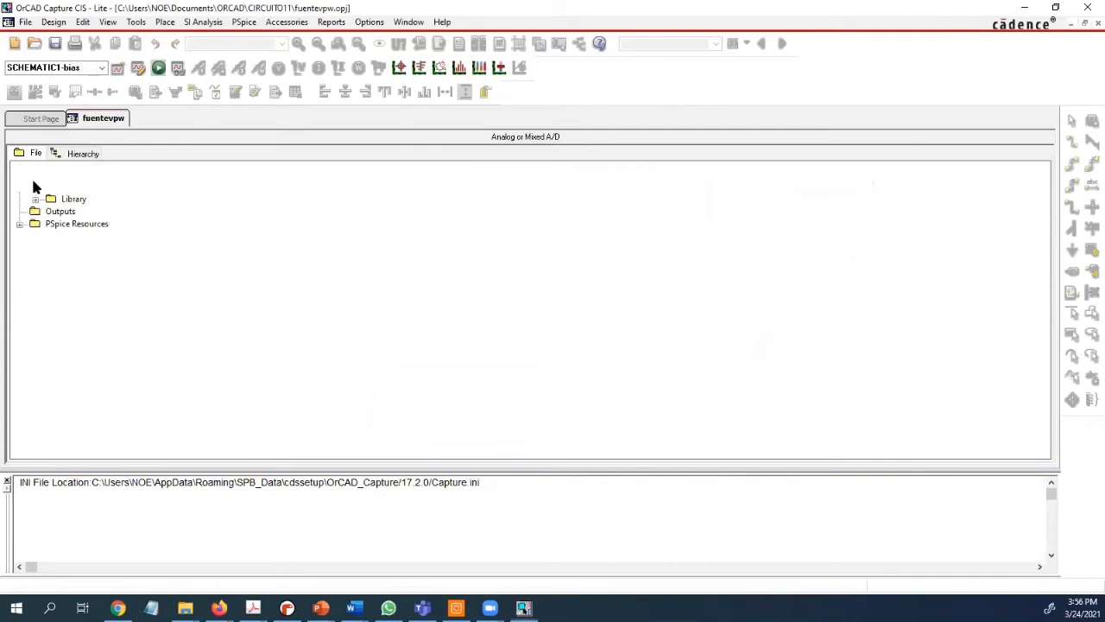
pyautogui.click(51, 192)
pyautogui.click(89, 205)
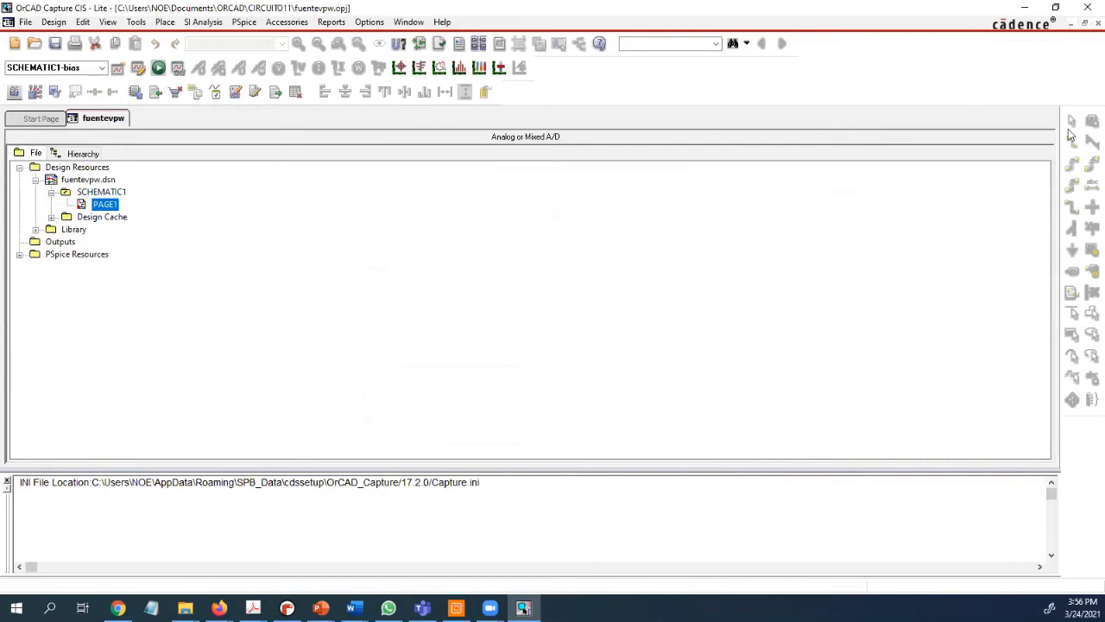
pyautogui.doubleClick(83, 209)
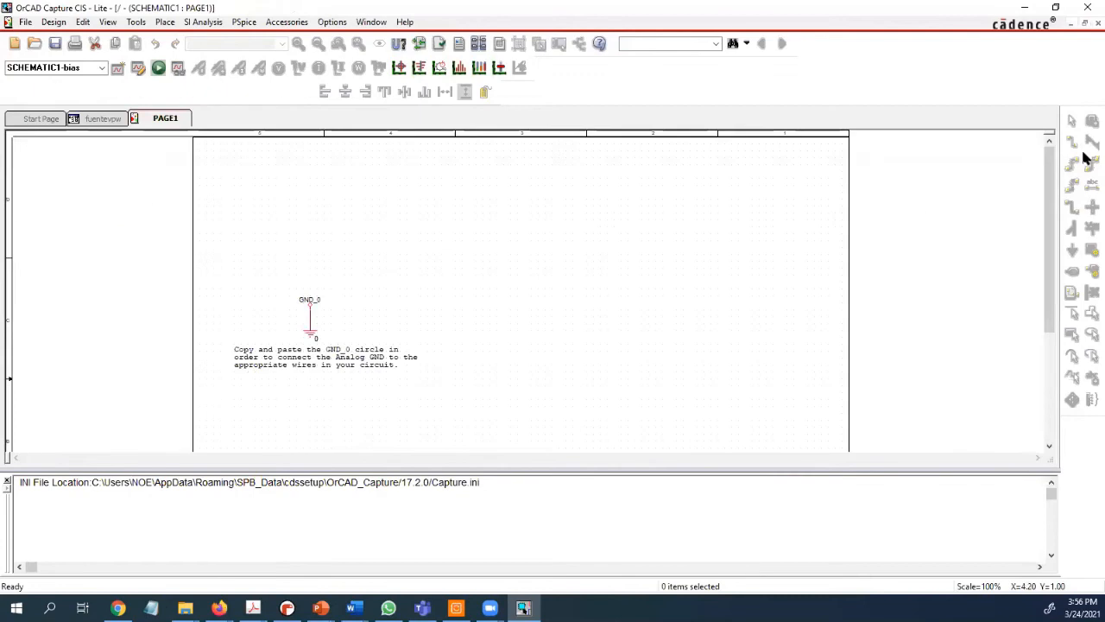
# - Start placing a part and limit the part list to the SOURCE library
pyautogui.click(1092, 122)
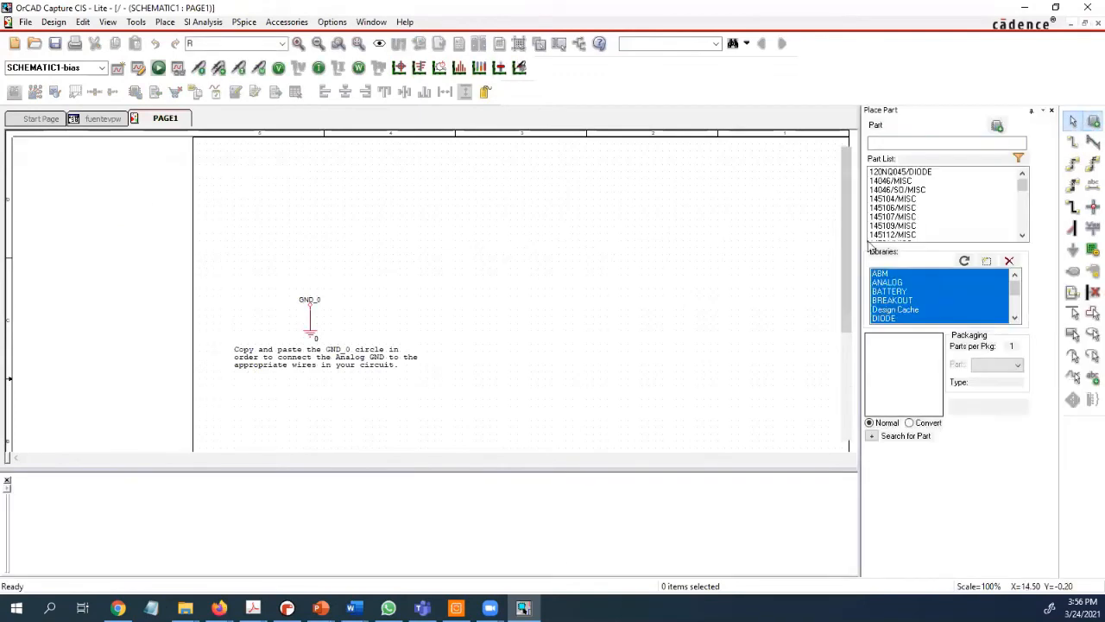
pyautogui.click(1014, 318)
pyautogui.click(1014, 318)
pyautogui.click(1014, 317)
pyautogui.click(1014, 317)
pyautogui.click(1014, 318)
pyautogui.click(1014, 318)
pyautogui.click(1015, 318)
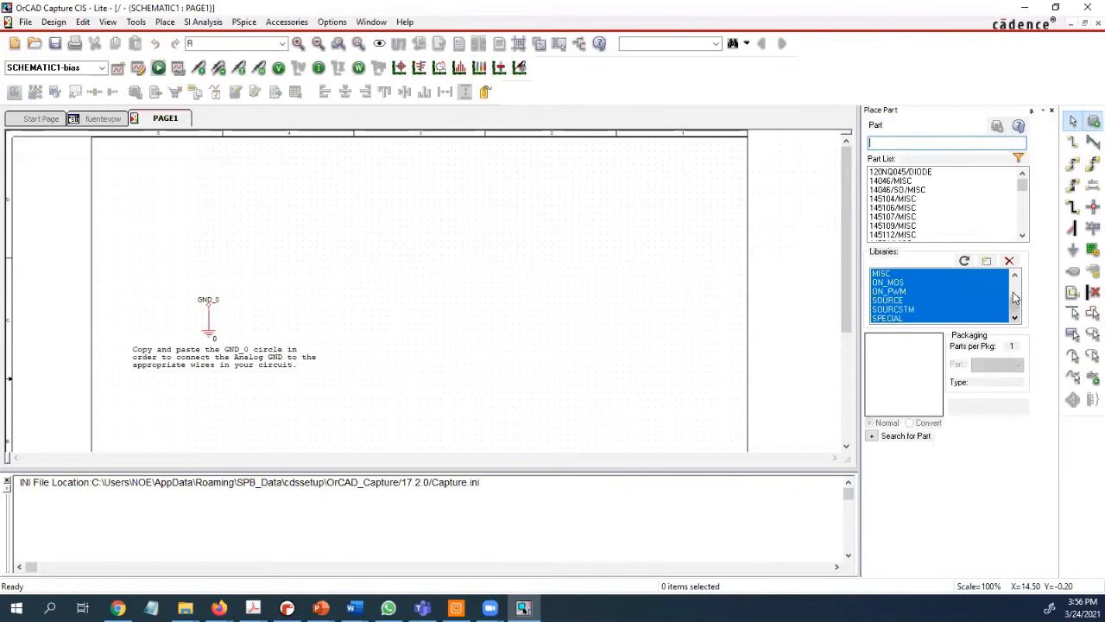
pyautogui.click(889, 299)
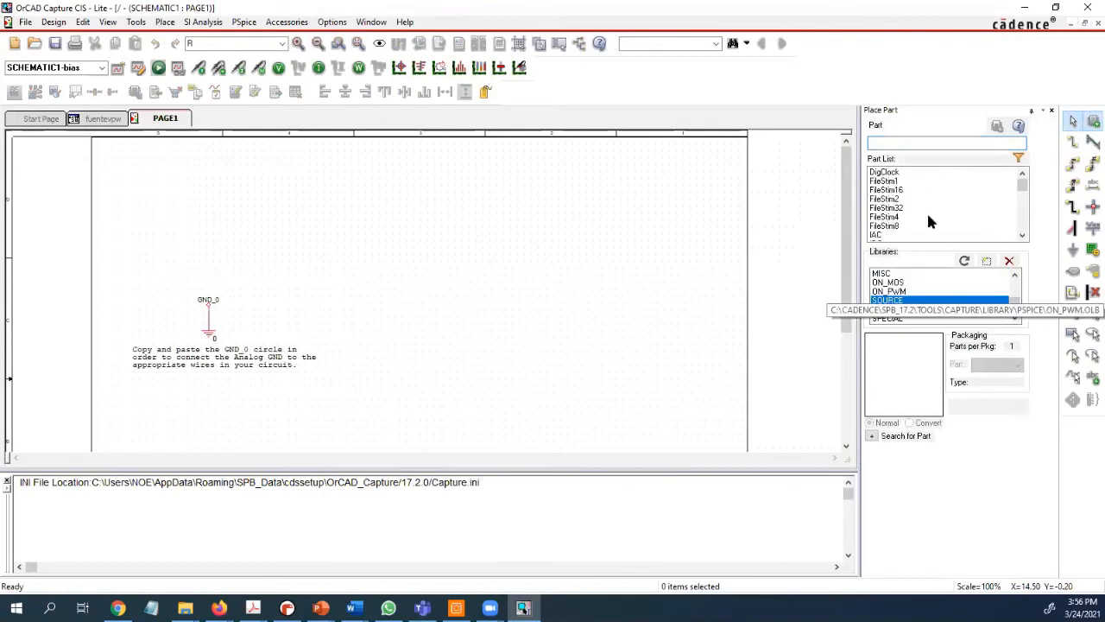
# - Place one VPWL_FILE voltage source on the page, just above and to the right of the ground symbol
pyautogui.scroll(-2, 910, 240)
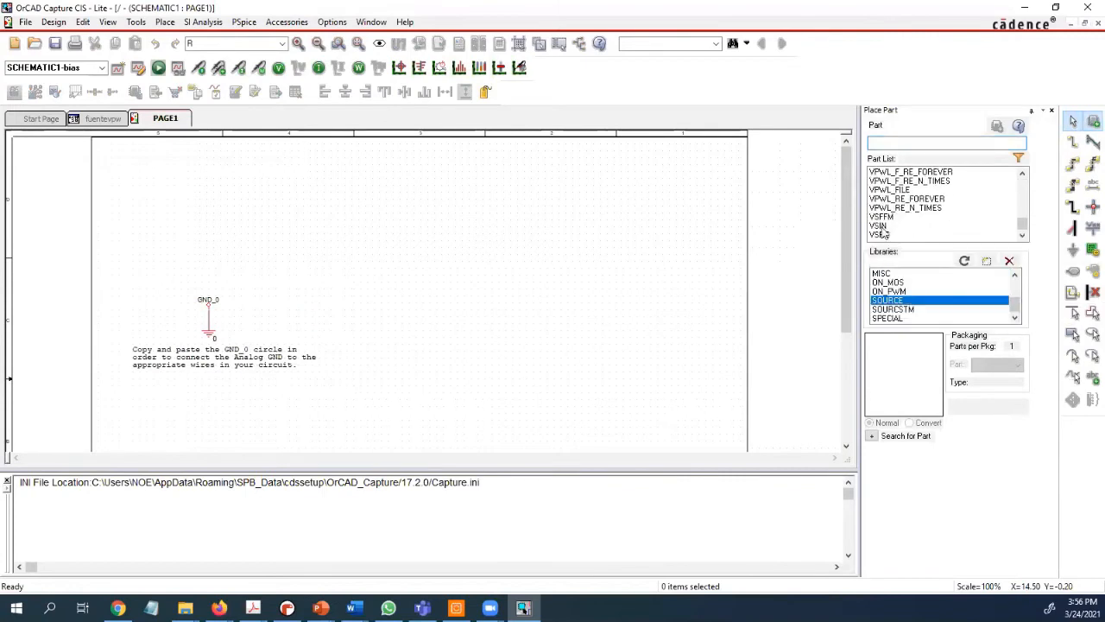
pyautogui.click(883, 217)
pyautogui.click(888, 225)
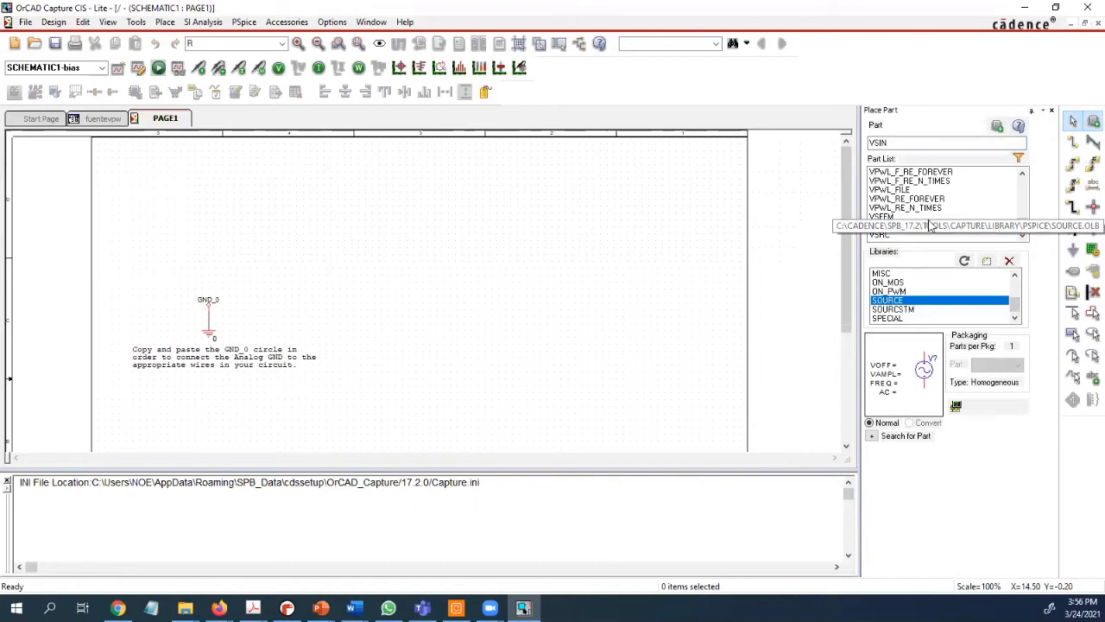
pyautogui.click(895, 190)
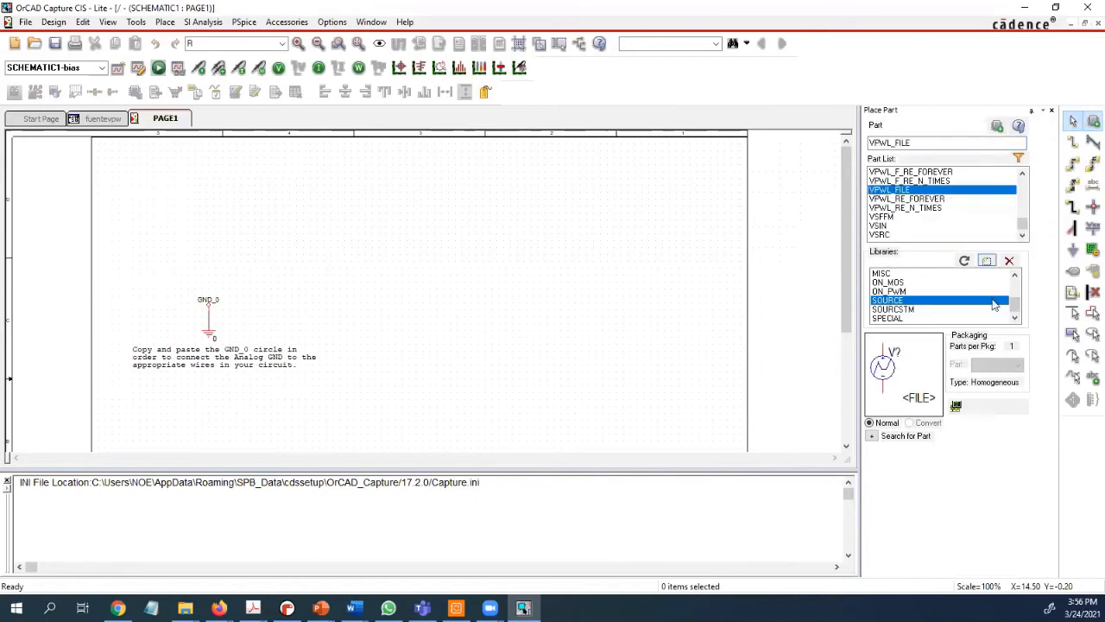
pyautogui.doubleClick(895, 191)
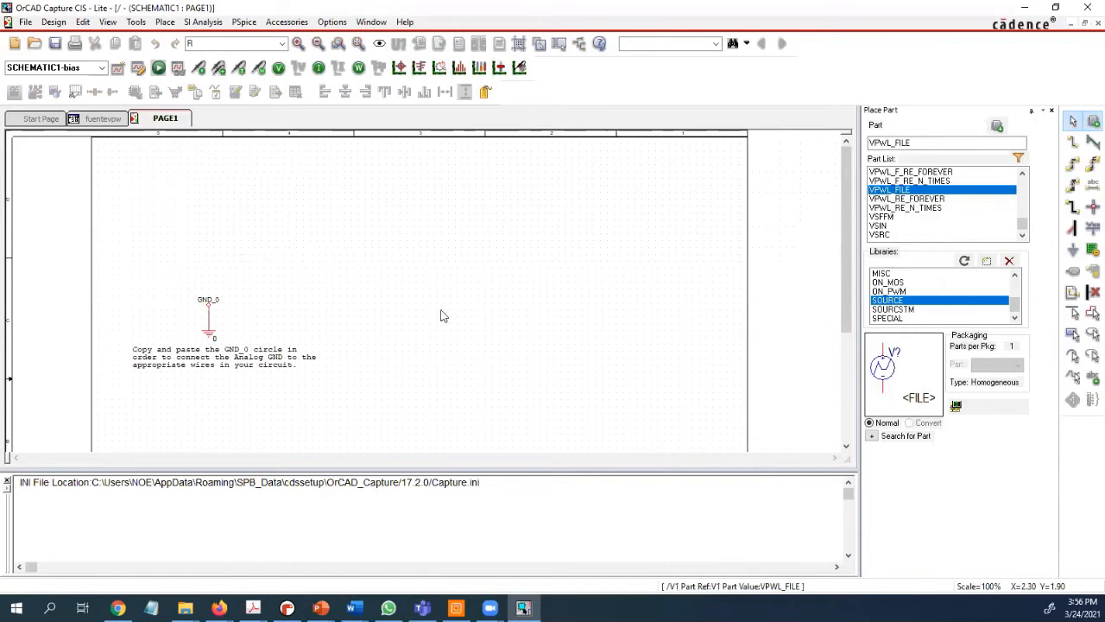
pyautogui.click(256, 263)
pyautogui.press('Escape')
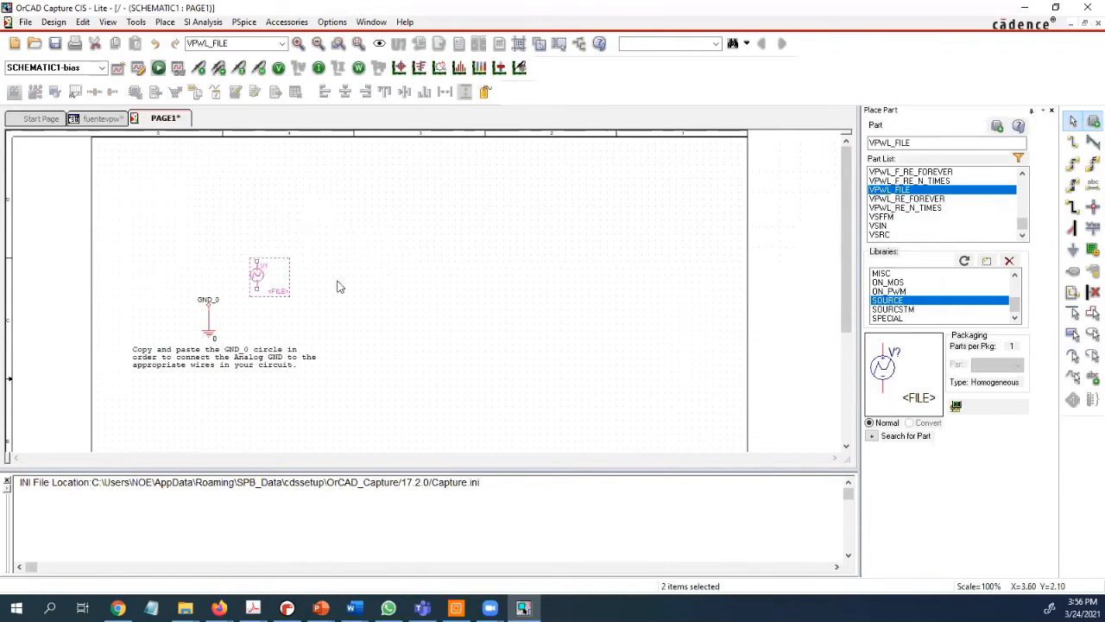
pyautogui.click(372, 277)
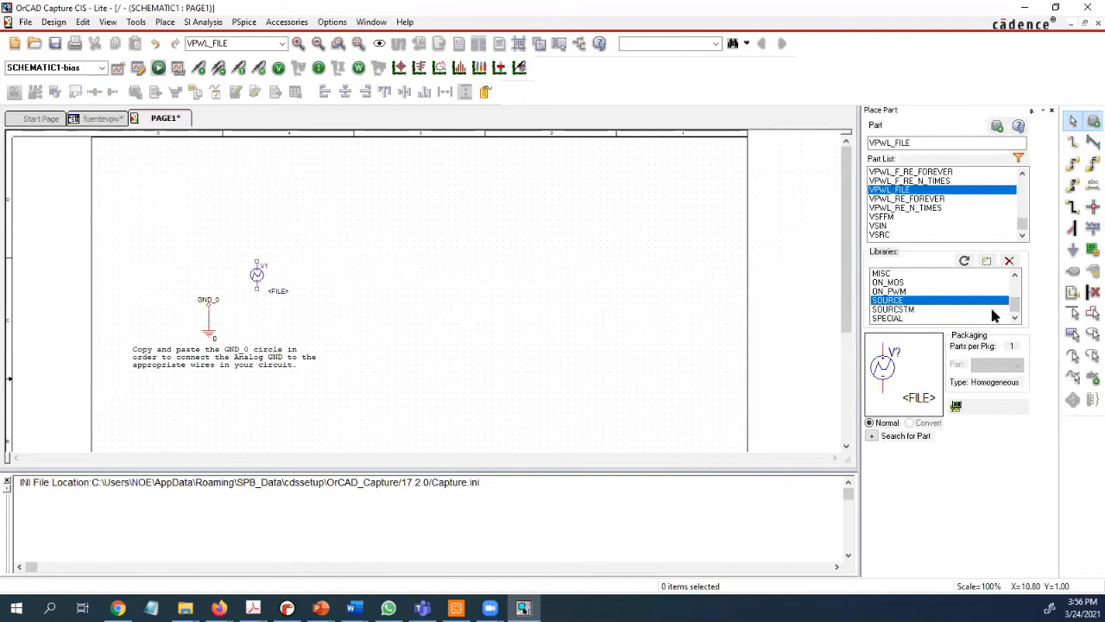
# - Place one resistor R from the ANALOG library vertically, just to the right of the voltage source
pyautogui.scroll(5, 1017, 298)
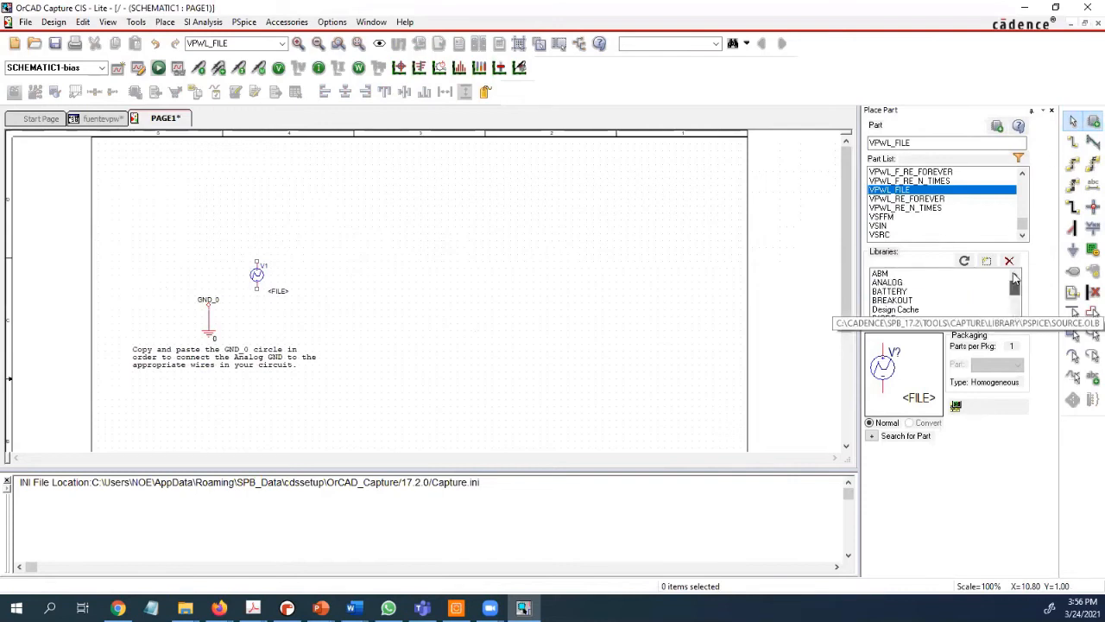
pyautogui.click(889, 283)
pyautogui.moveTo(1023, 185); pyautogui.dragTo(1023, 235)
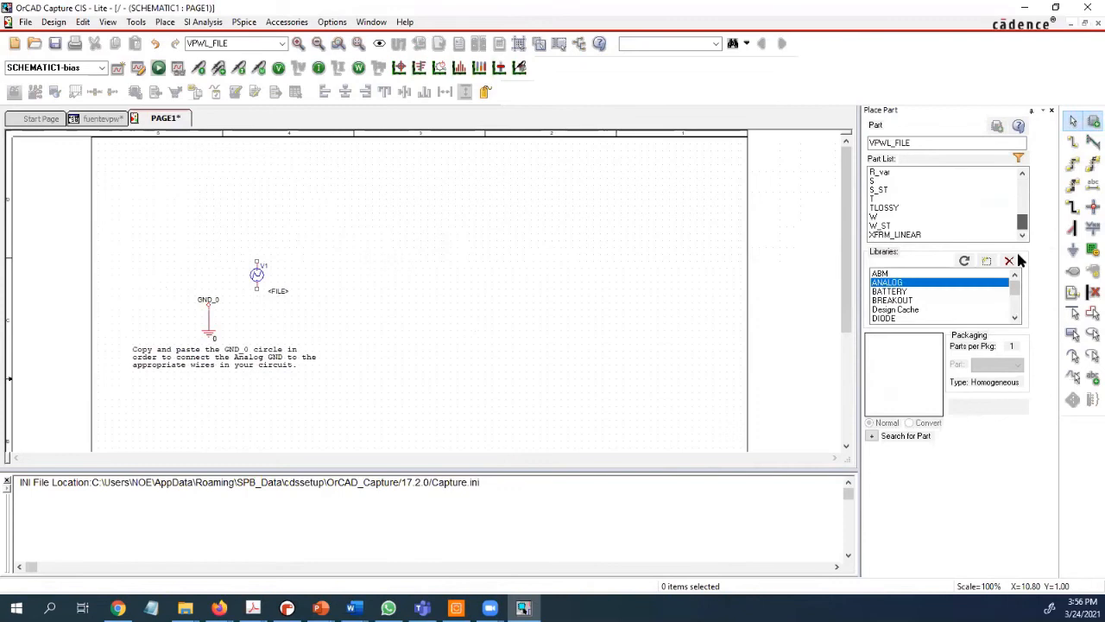
pyautogui.scroll(2, 898, 190)
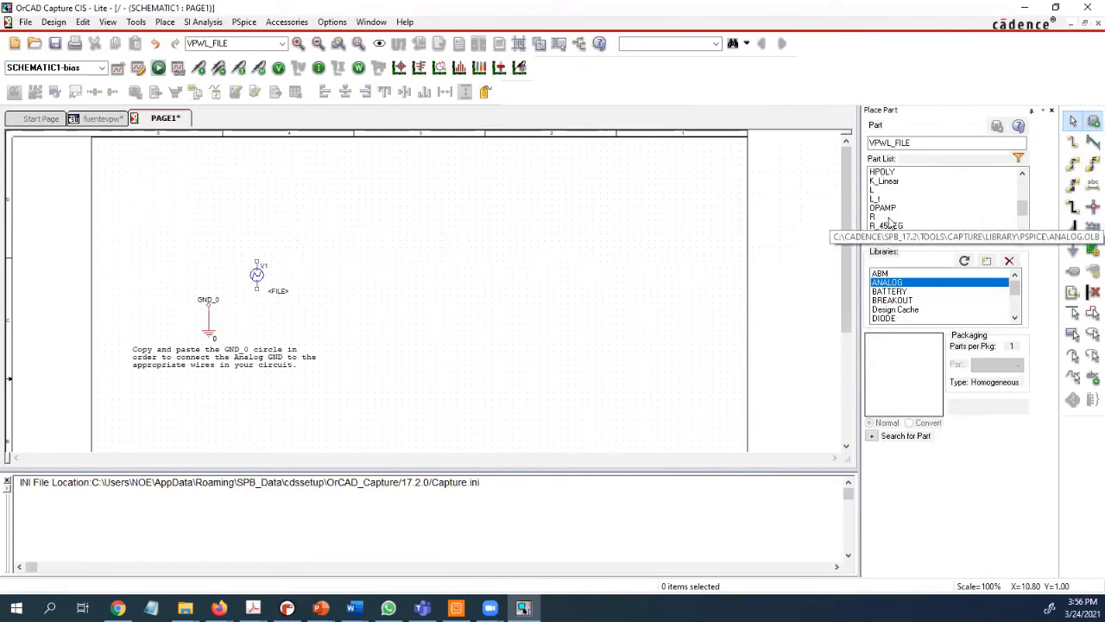
pyautogui.click(877, 217)
pyautogui.doubleClick(876, 216)
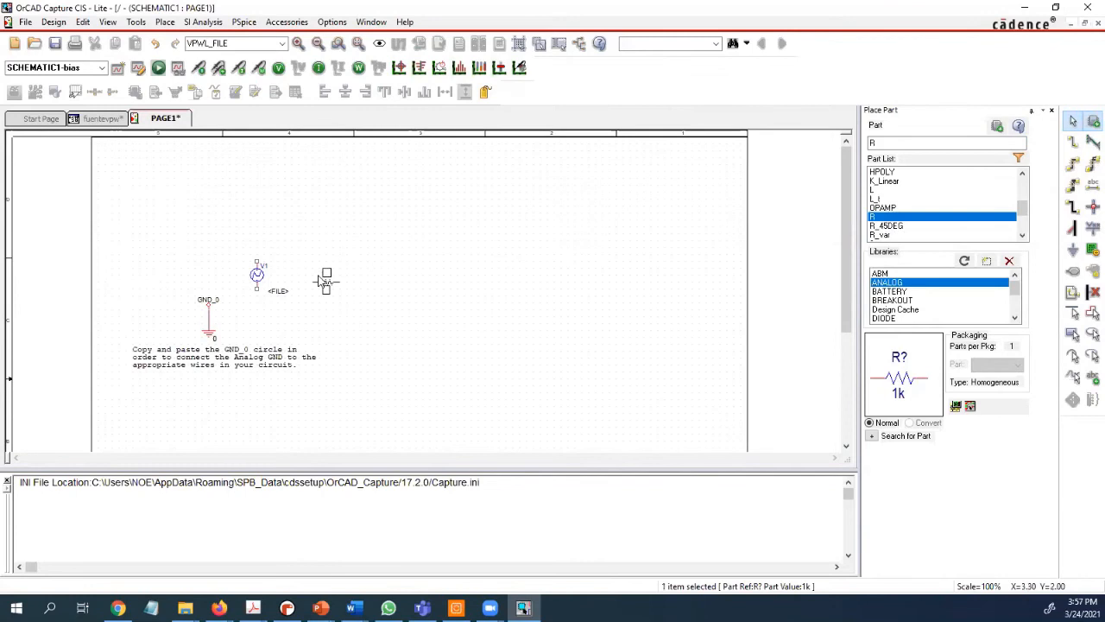
pyautogui.press('Escape')
pyautogui.click(296, 273)
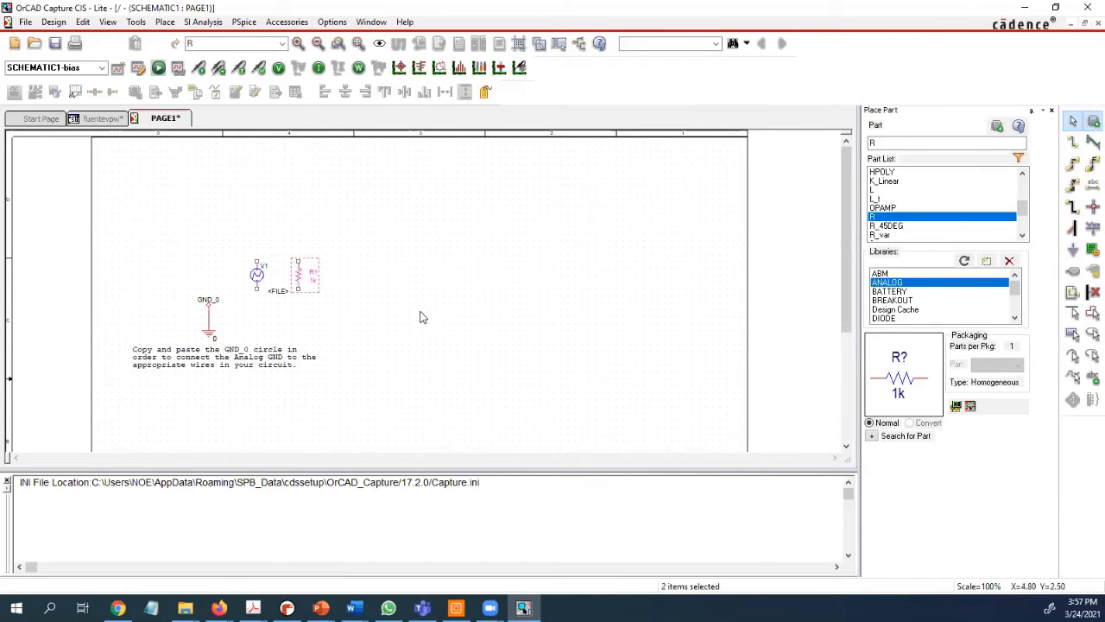
# - Wire the source's upper pin to the resistor's upper pin and join their lower pins with a return wire
pyautogui.click(1074, 144)
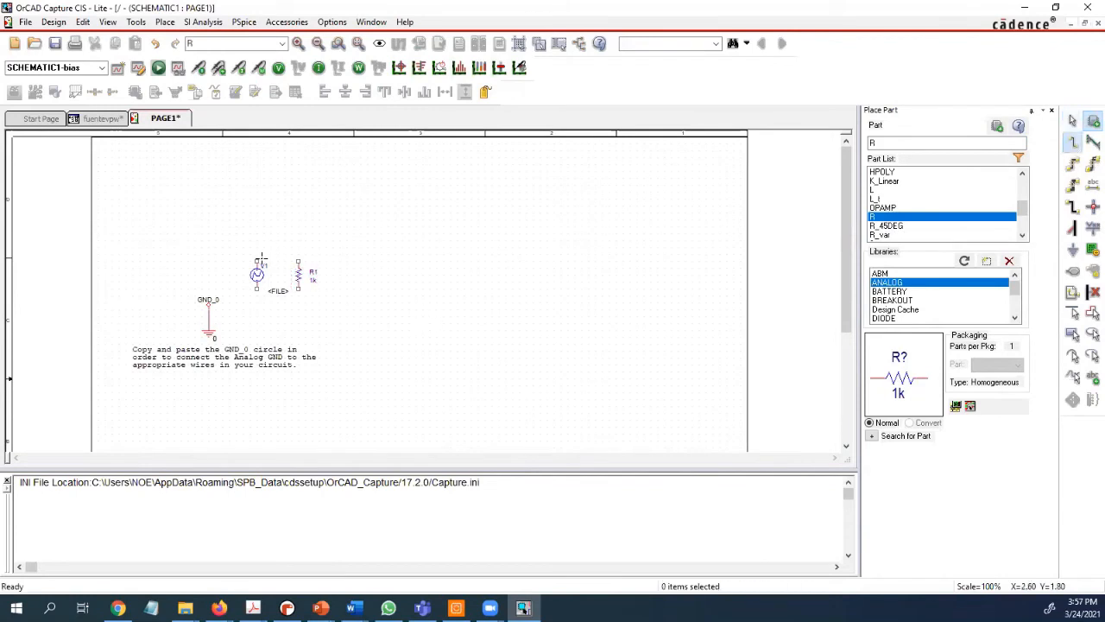
pyautogui.click(255, 259)
pyautogui.click(297, 259)
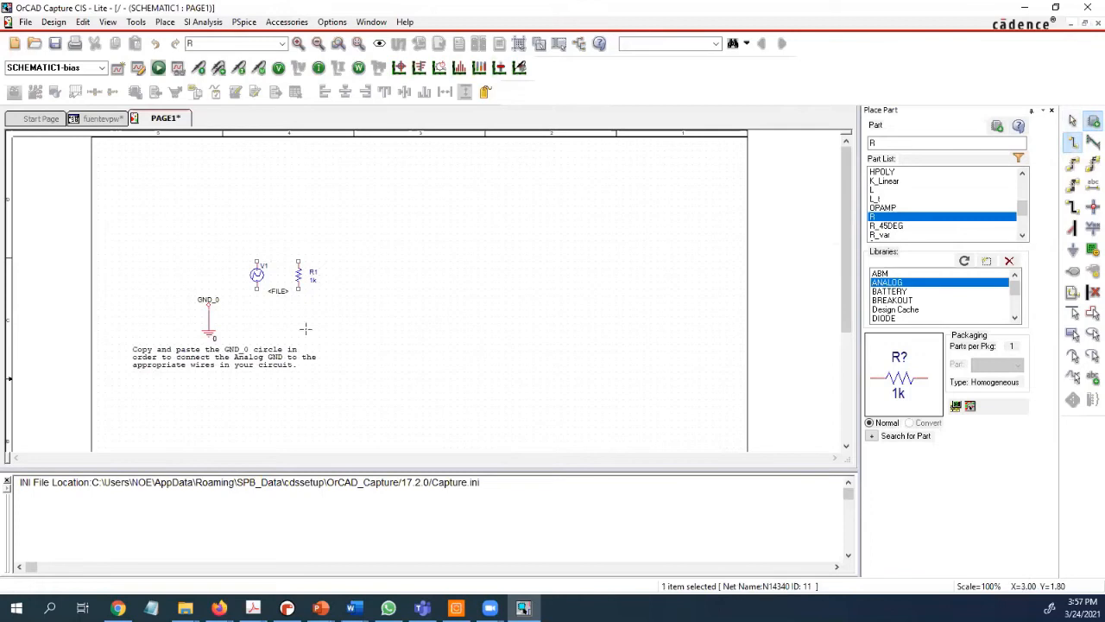
pyautogui.click(257, 288)
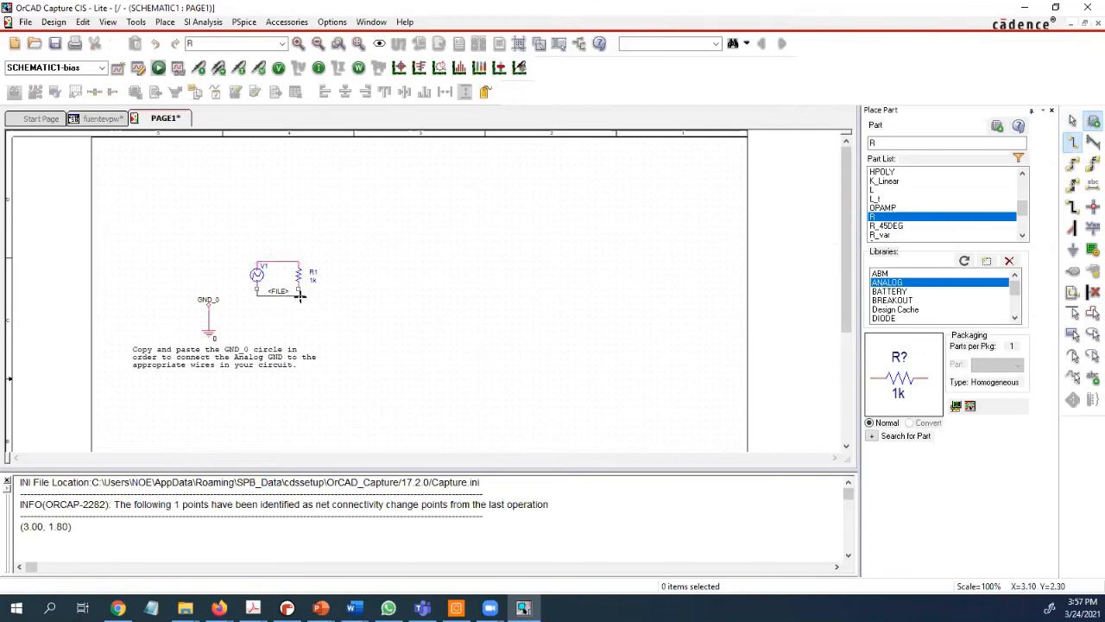
pyautogui.click(258, 316)
pyautogui.click(298, 290)
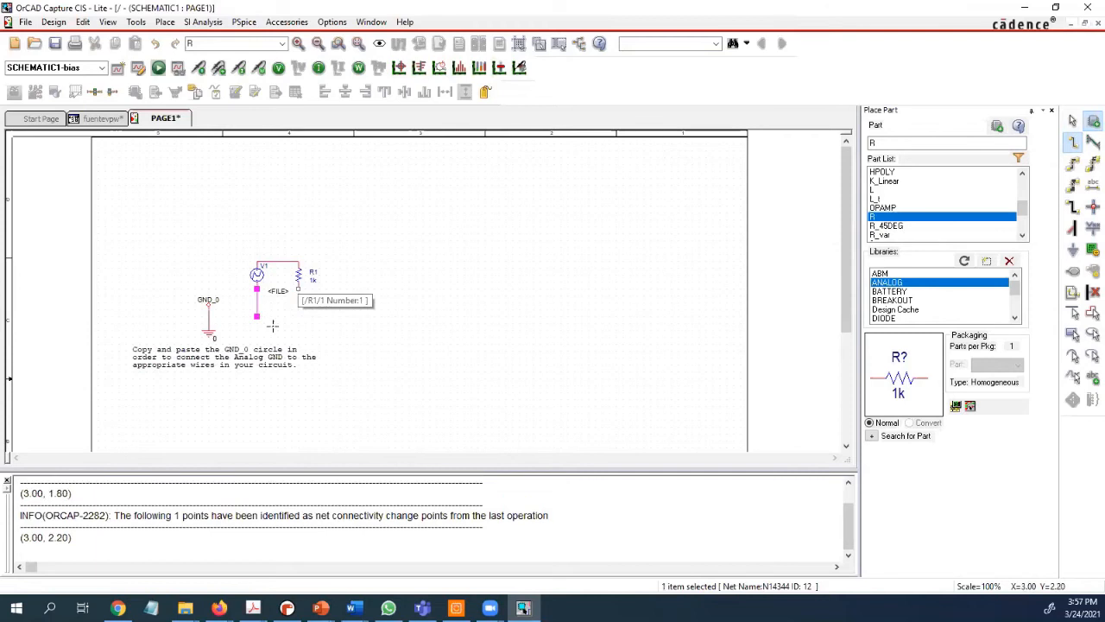
# - Connect the lower wire of the source and resistor to the analog ground symbol, and end wiring
pyautogui.click(209, 316)
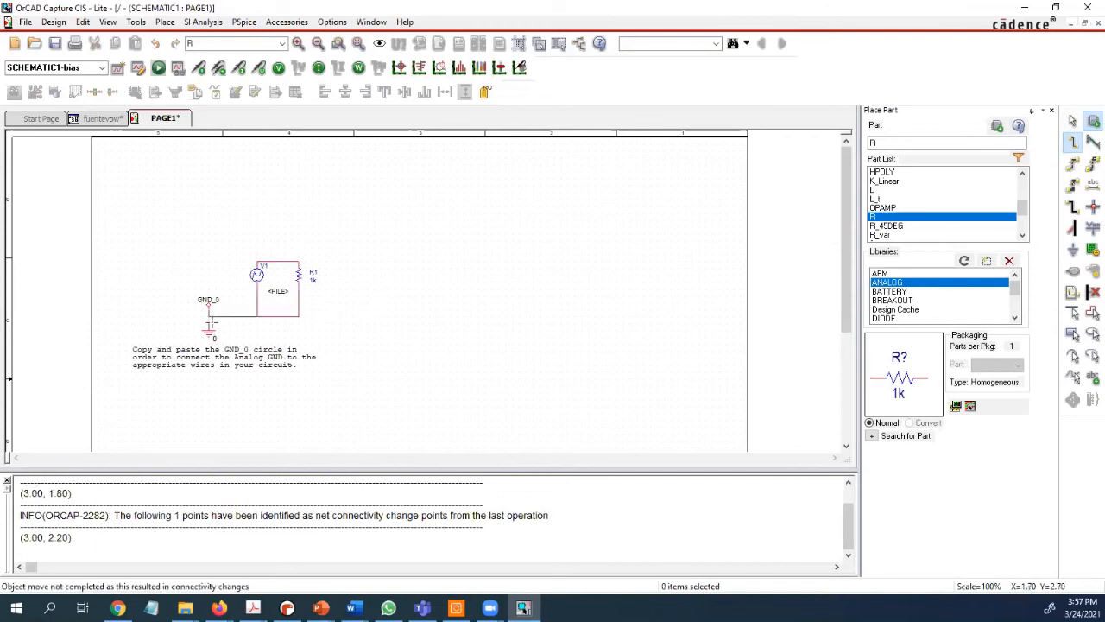
pyautogui.click(256, 316)
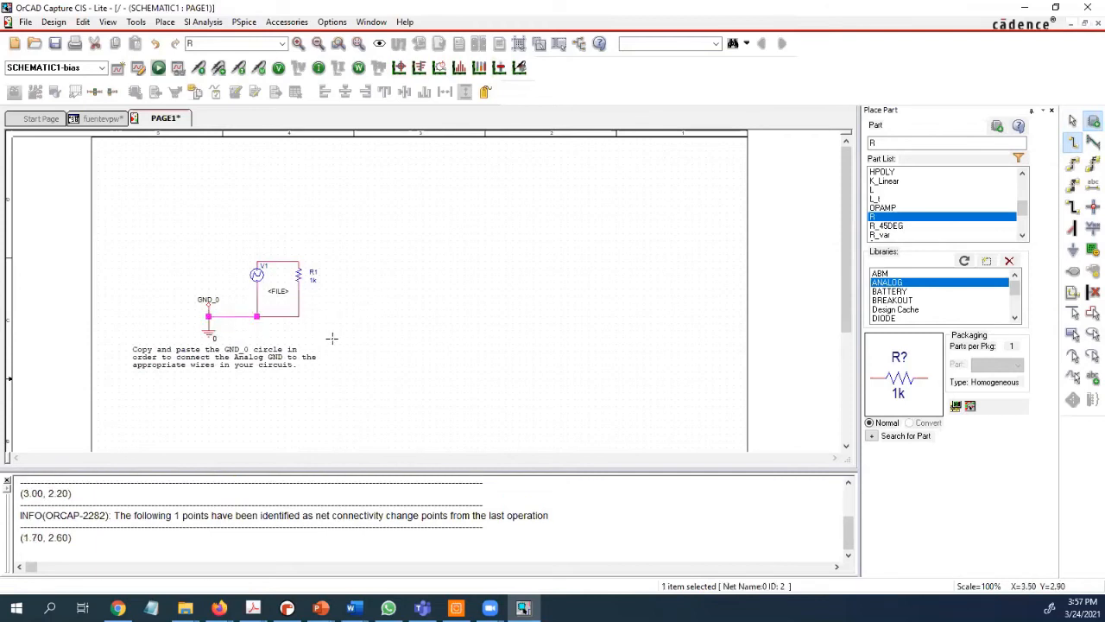
pyautogui.press('Escape')
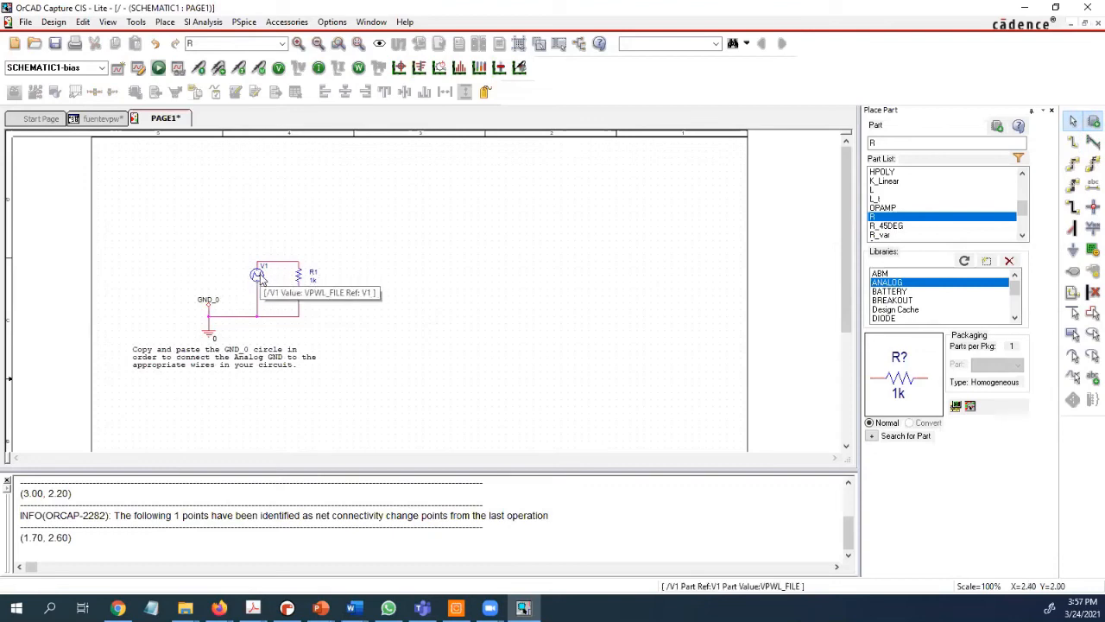
# - Examine the properties of voltage source V1 in the Property Editor and close the editor
pyautogui.doubleClick(258, 275)
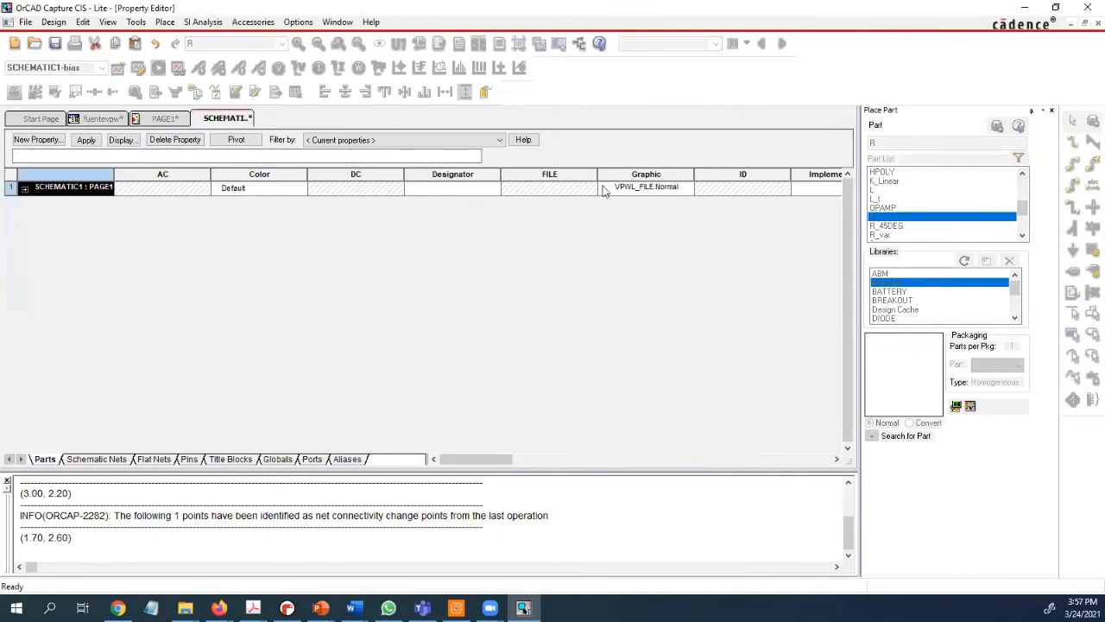
pyautogui.moveTo(484, 457); pyautogui.dragTo(619, 411)
pyautogui.rightClick(217, 118)
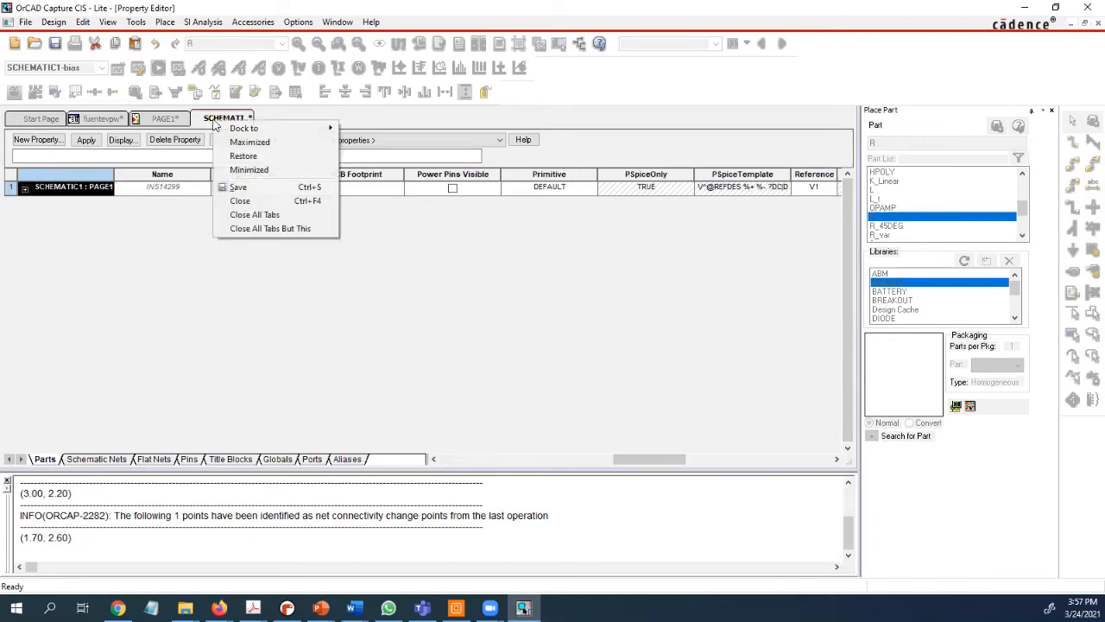
pyautogui.click(267, 203)
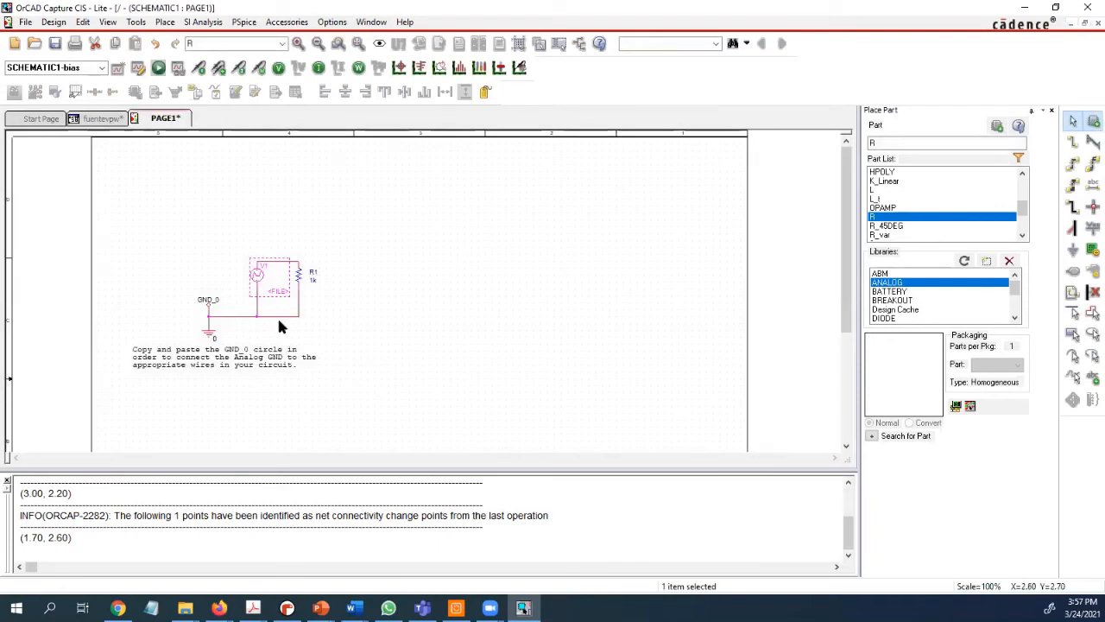
# - View the display properties of the source's <FILE> value and dismiss the dialog
pyautogui.click(282, 296)
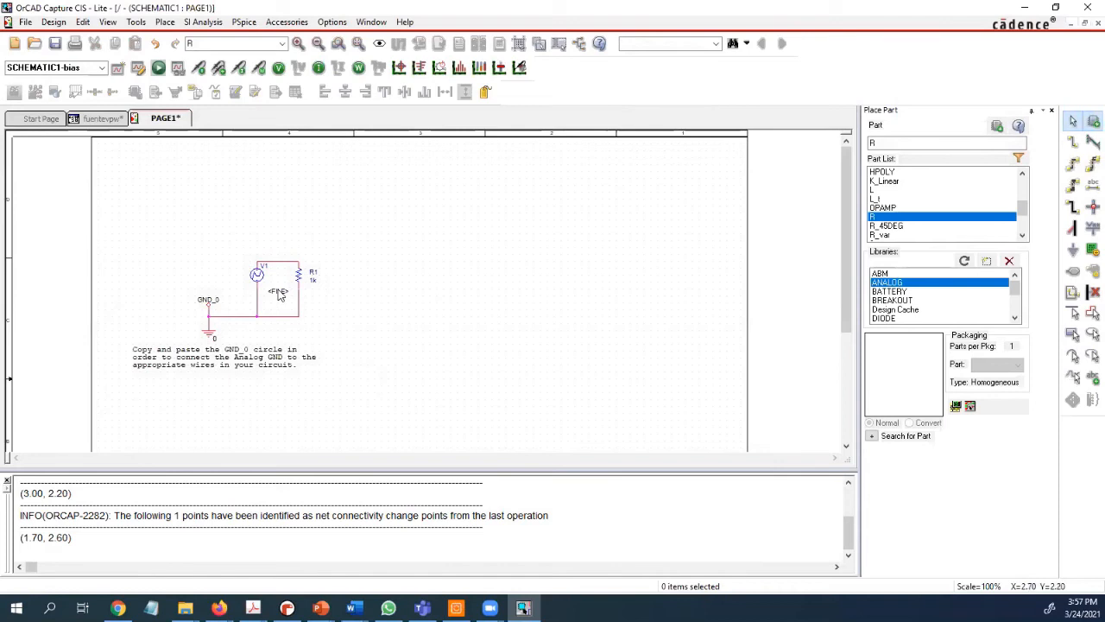
pyautogui.click(278, 293)
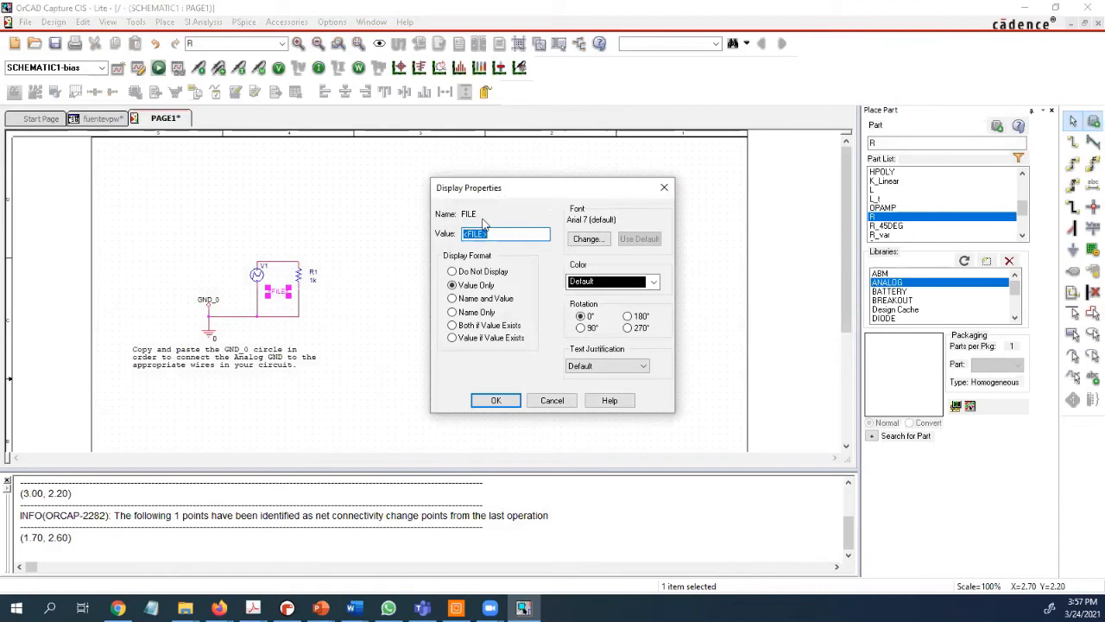
pyautogui.click(664, 187)
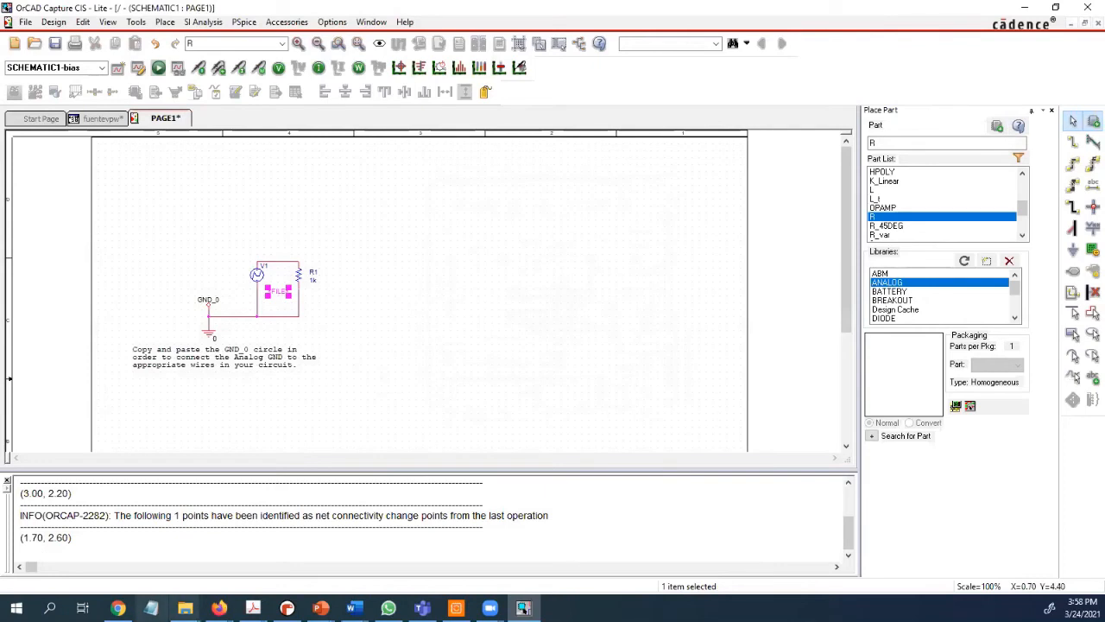
# - Switch to Notepad and enter nine lines of space-separated number pairs for the source waveform, beginning with 1 0, 2 1 and 3 2
pyautogui.click(151, 608)
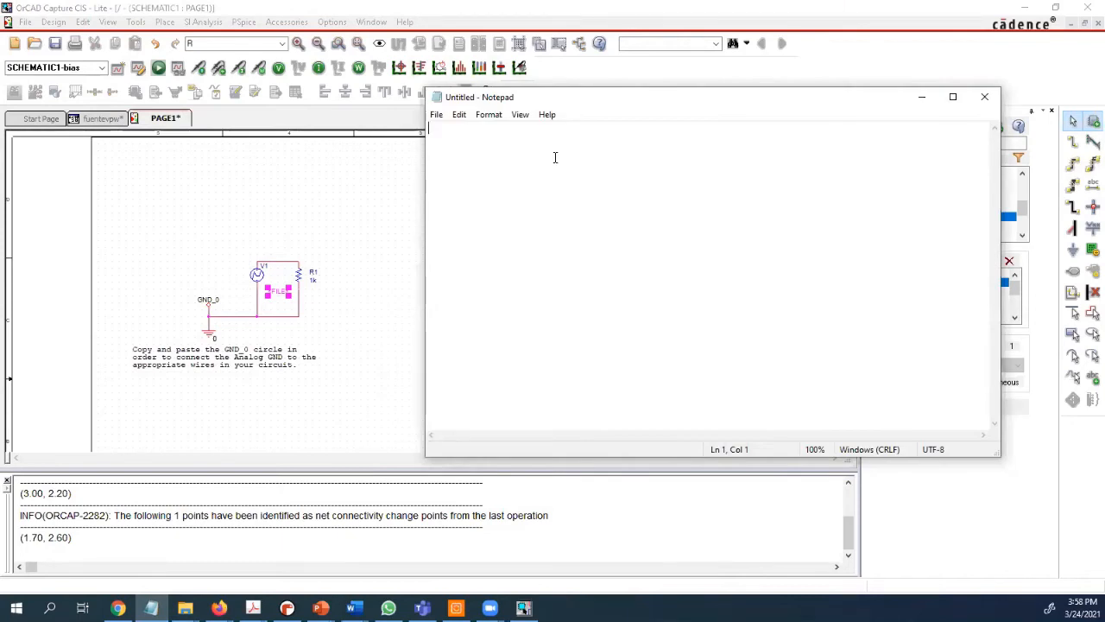
pyautogui.write('1 0')
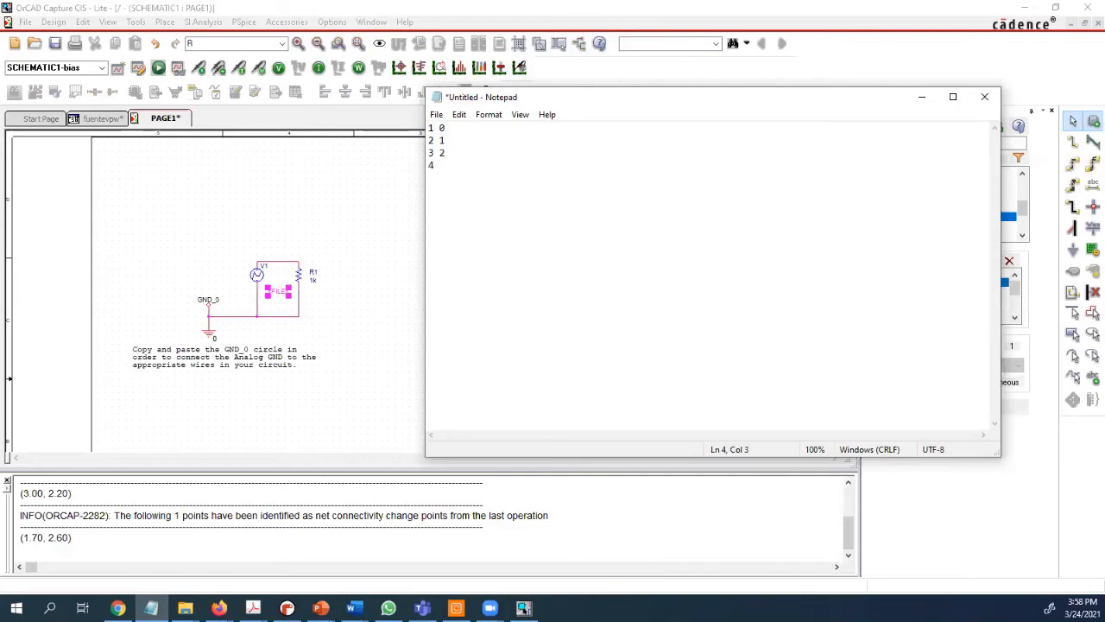
pyautogui.write('2')
pyautogui.press('Return')
pyautogui.write('1')
pyautogui.press('Return')
pyautogui.write('1')
pyautogui.press('Return')
# - Save the point list as a text document named señal2 in C:\Cadence and minimize Notepad
pyautogui.click(438, 116)
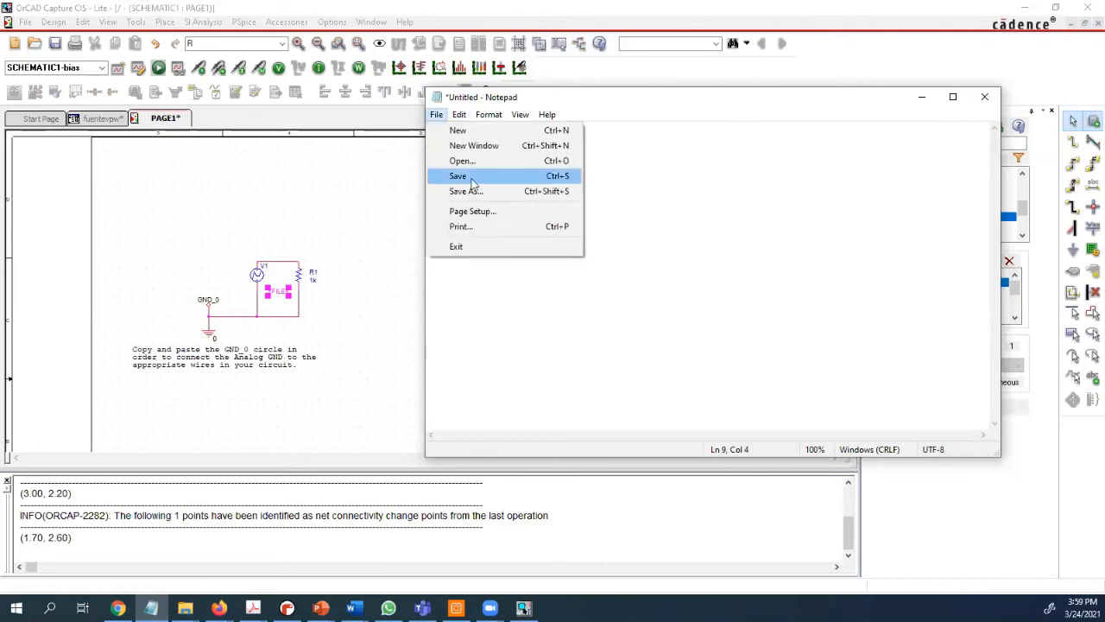
pyautogui.click(509, 193)
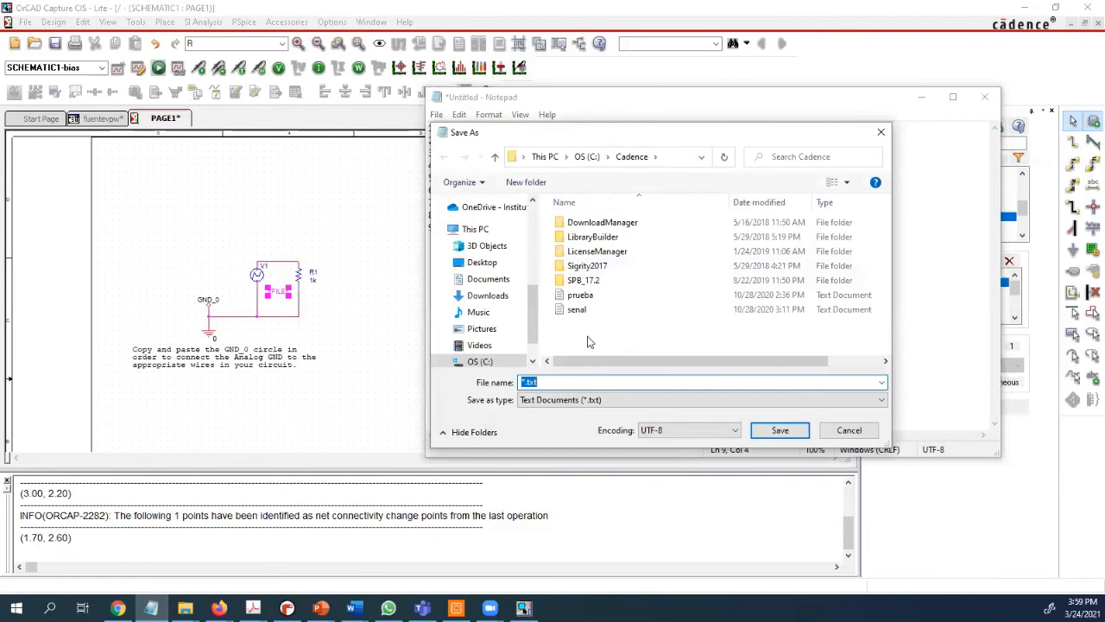
pyautogui.click(702, 157)
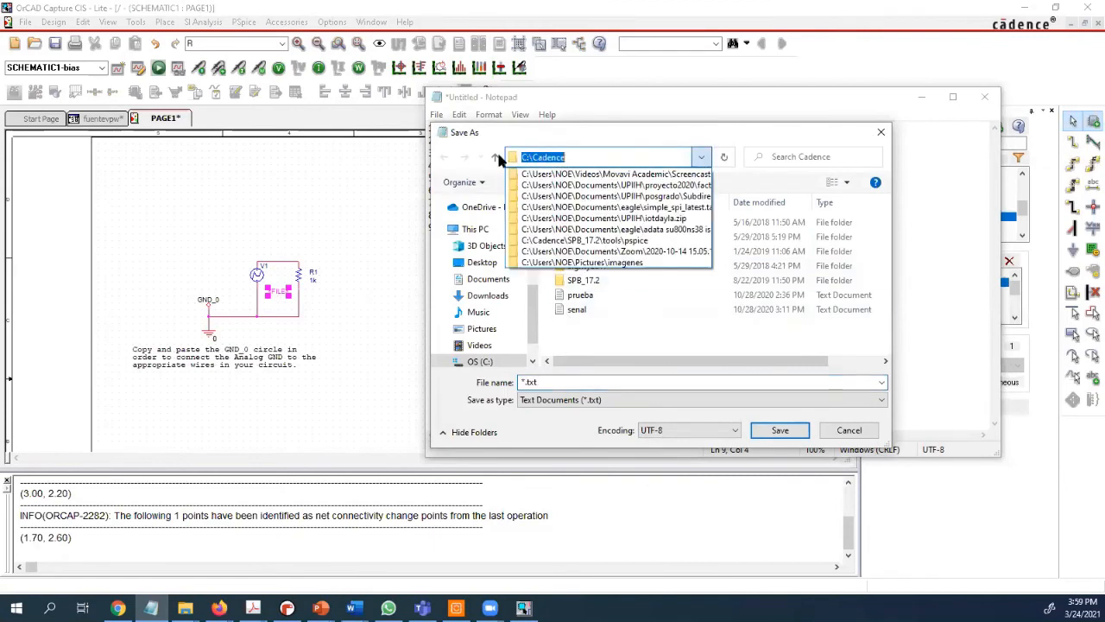
pyautogui.click(651, 144)
pyautogui.click(589, 386)
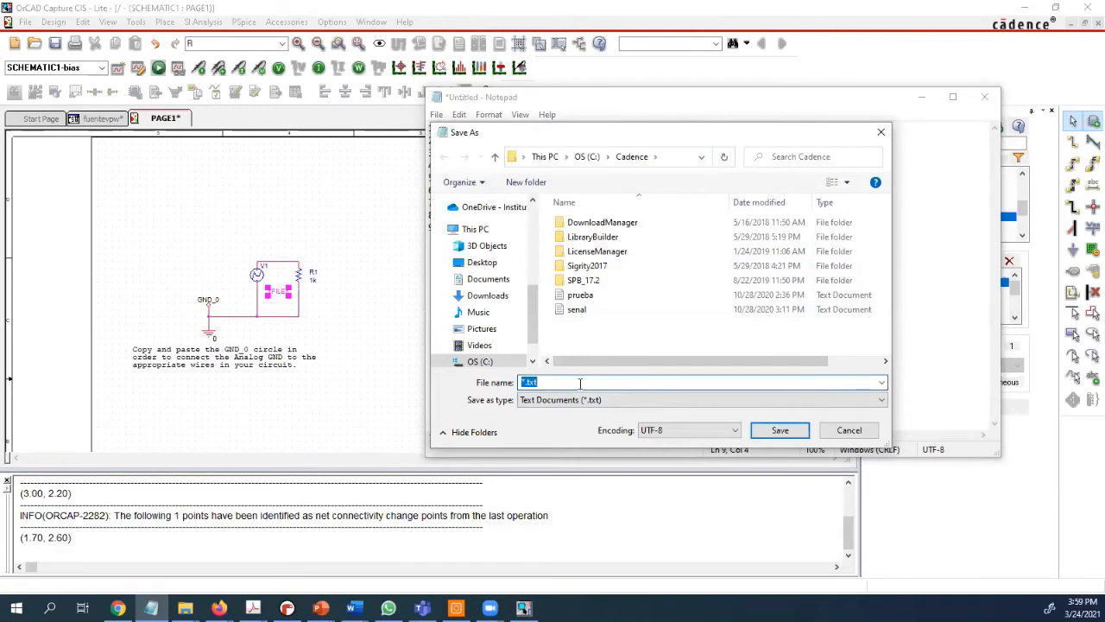
pyautogui.write('se')
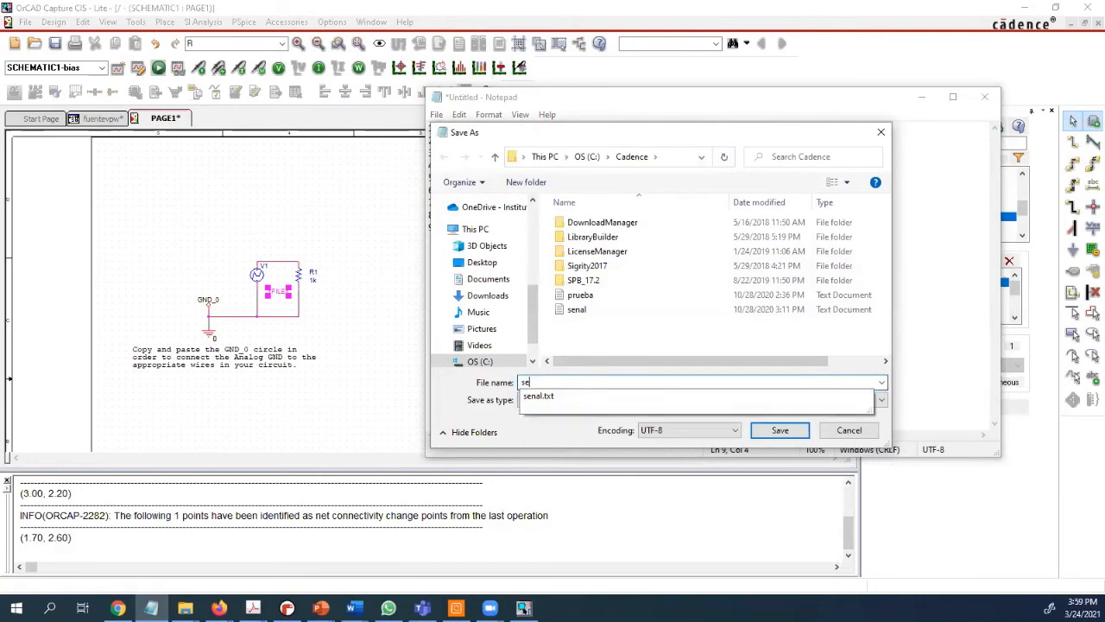
pyautogui.write('ñal2')
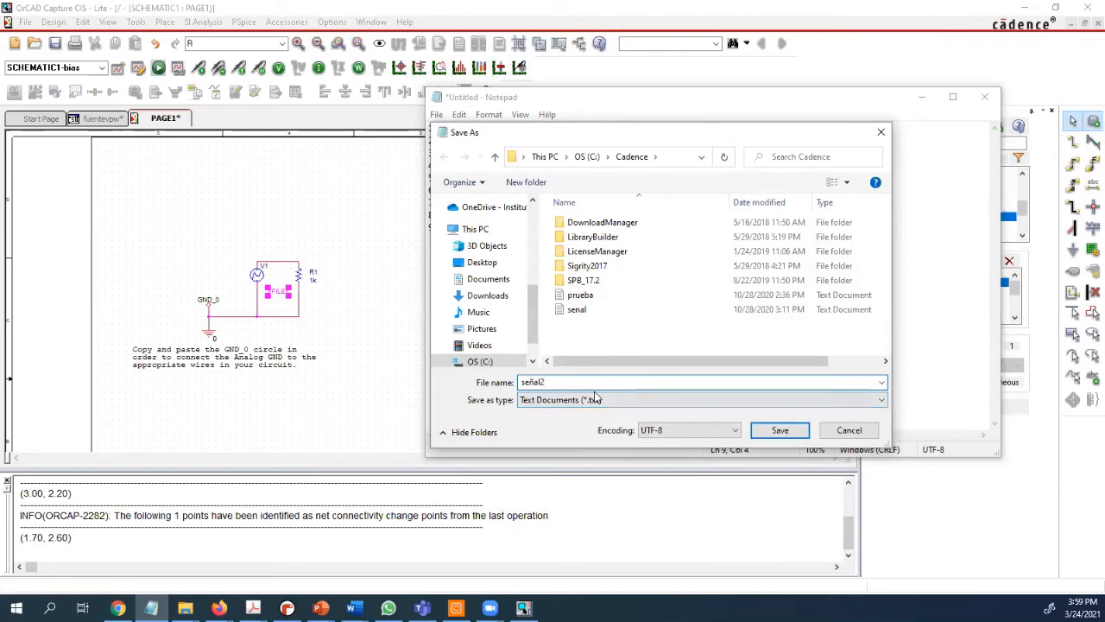
pyautogui.click(780, 430)
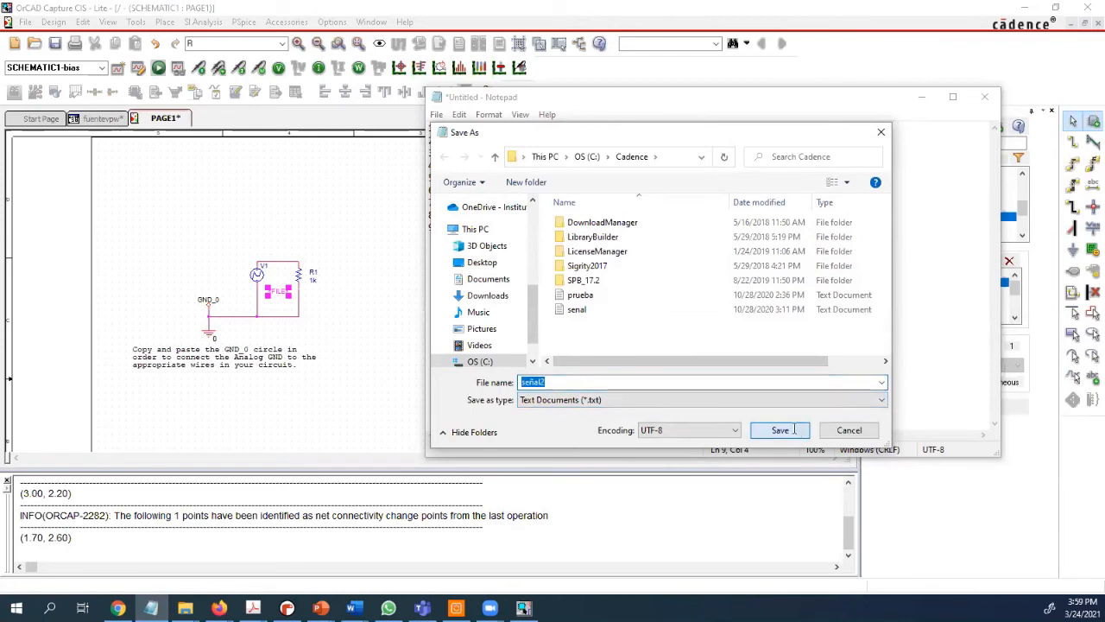
pyautogui.click(922, 98)
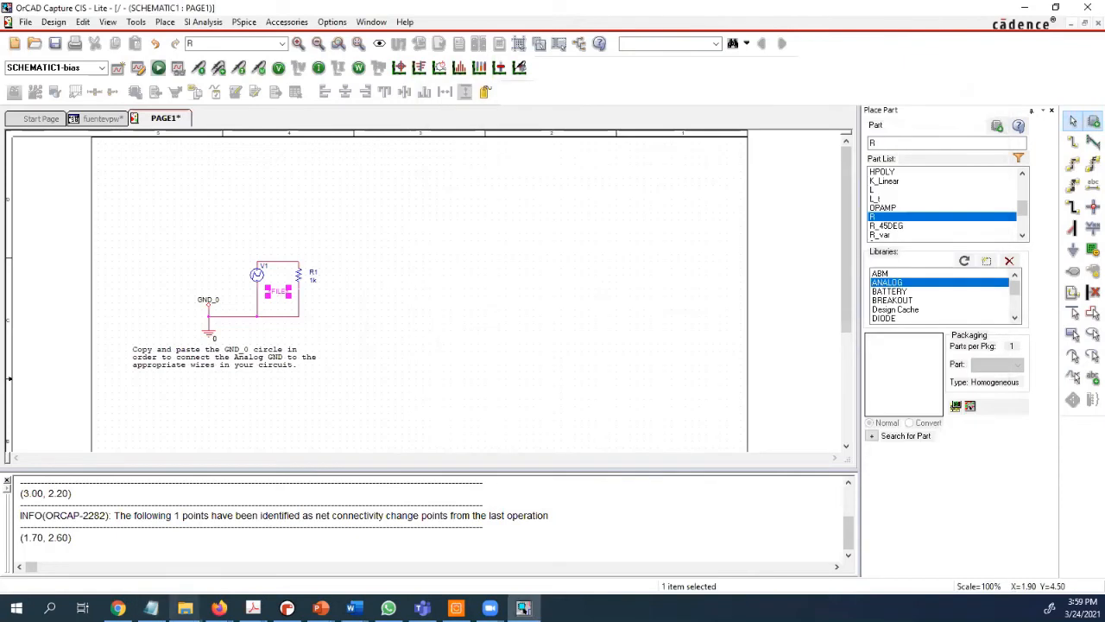
# - Open a maximized File Explorer window and go to the Cadence folder on drive C
pyautogui.moveTo(184, 608)
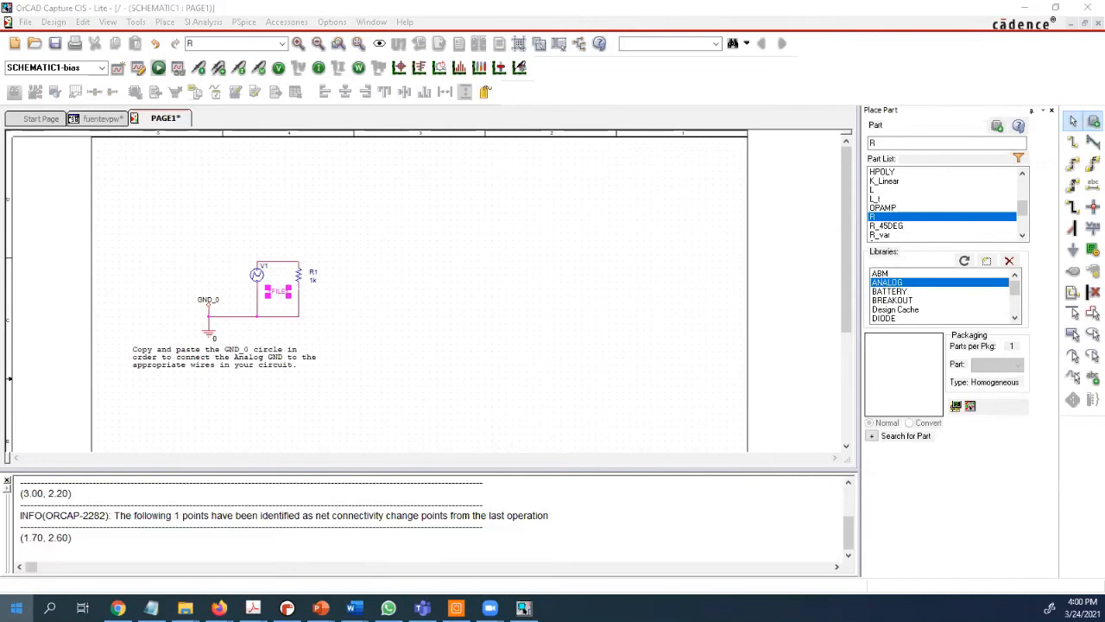
pyautogui.press('super')
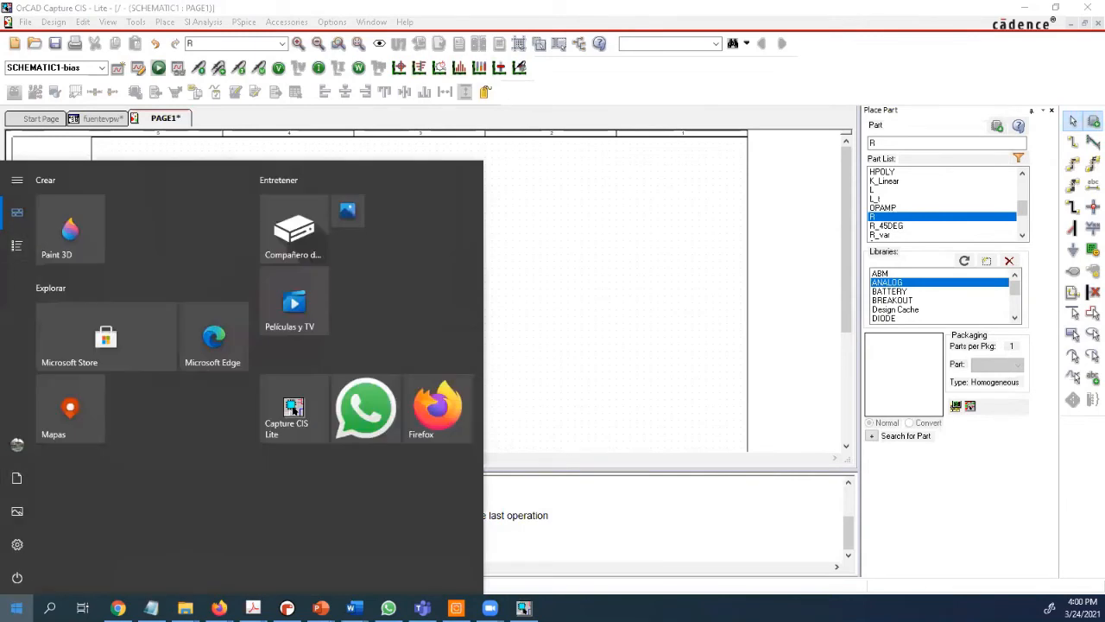
pyautogui.press('super+x')
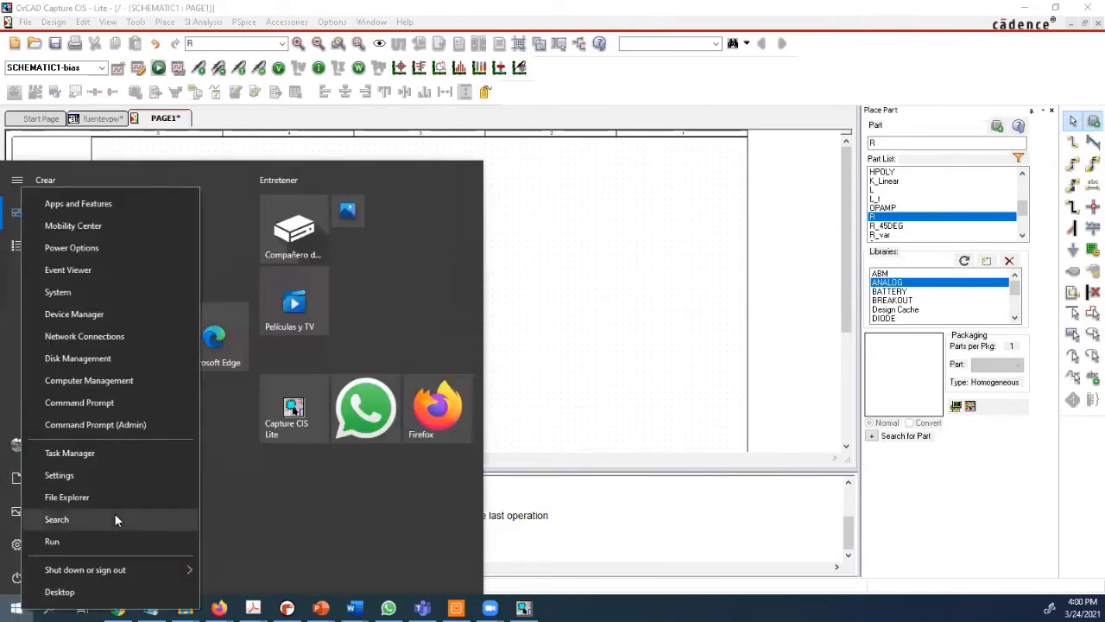
pyautogui.click(94, 497)
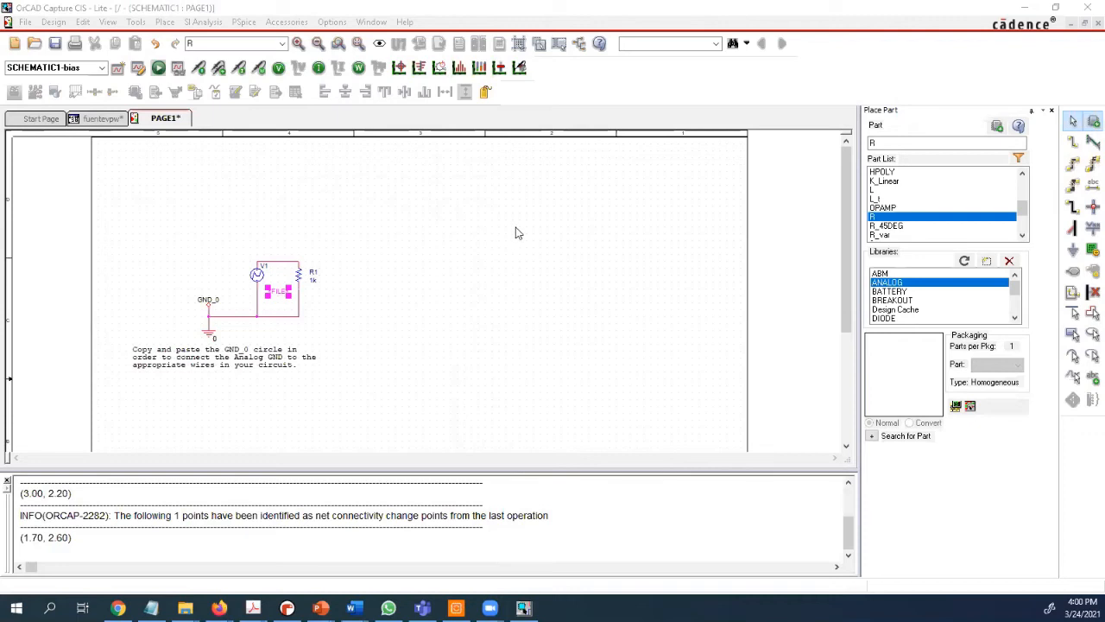
pyautogui.scroll(-3, 121, 328)
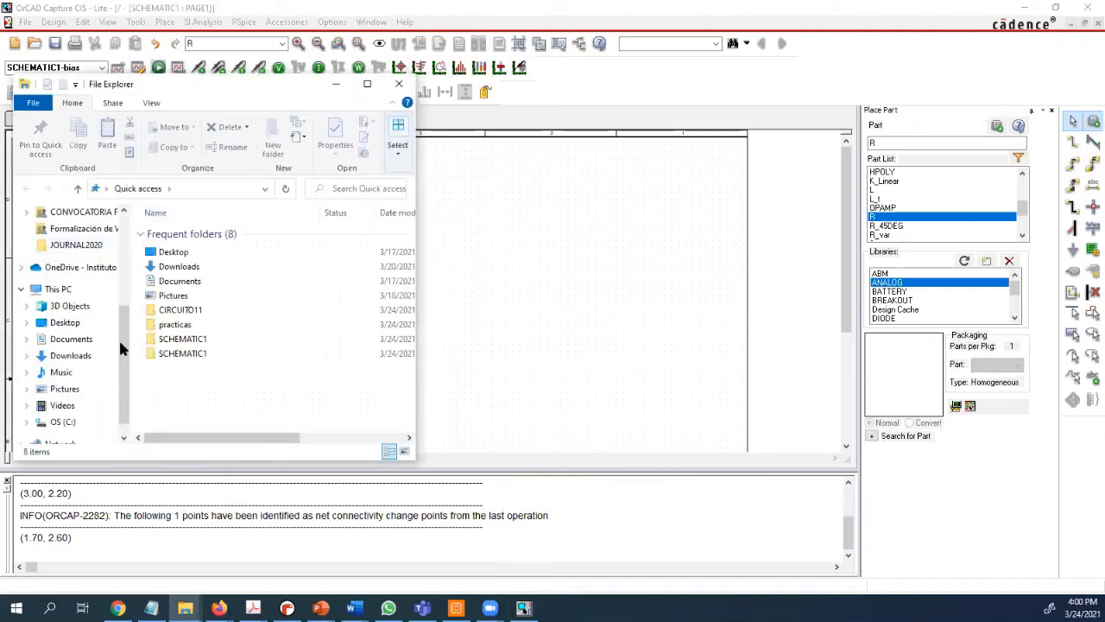
pyautogui.click(62, 422)
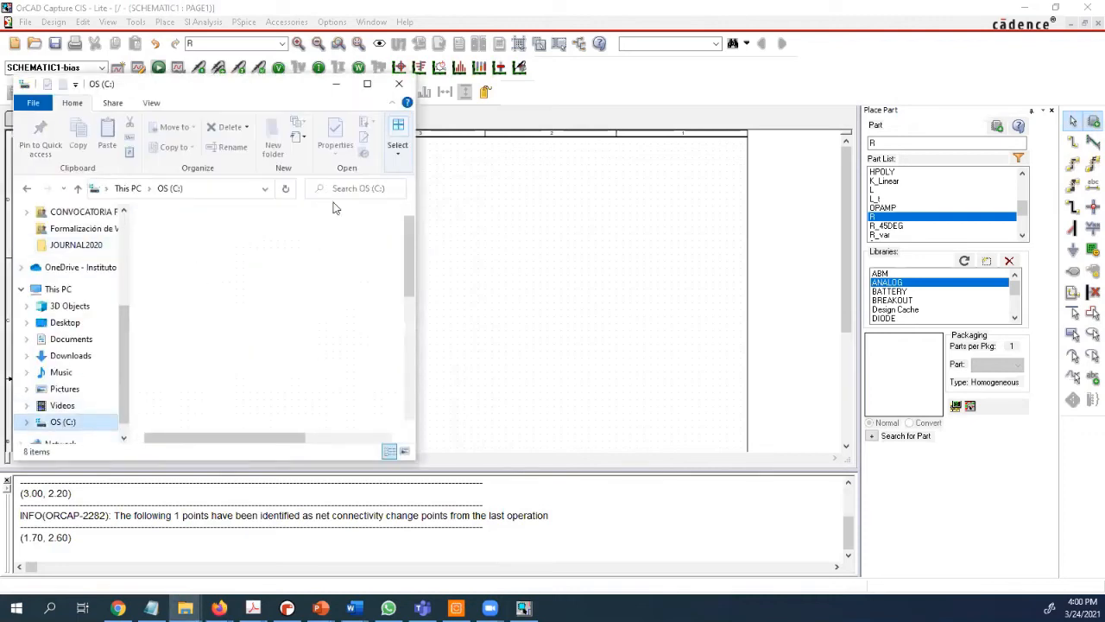
pyautogui.click(371, 82)
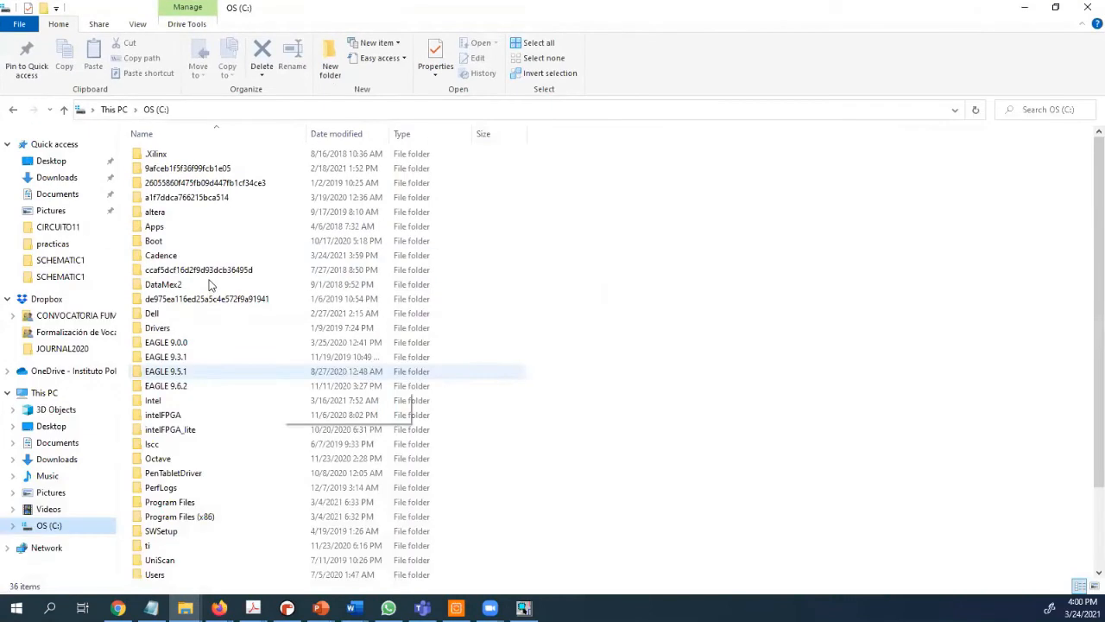
pyautogui.doubleClick(165, 255)
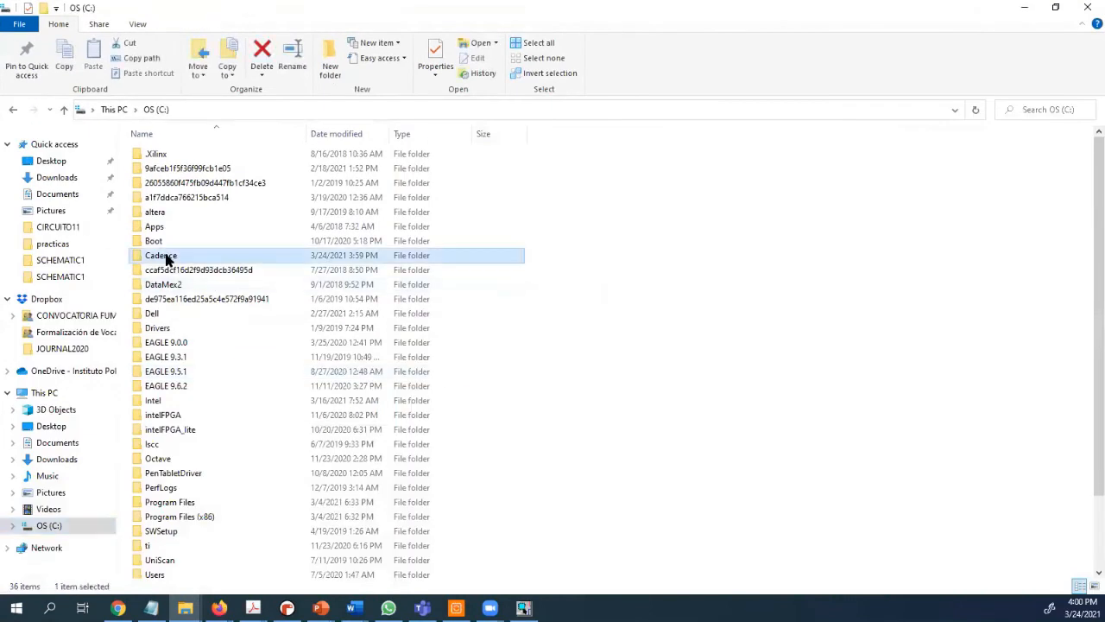
# - Examine the general, security, details and previous-version properties of the señal2 text file, and close its properties
pyautogui.click(149, 256)
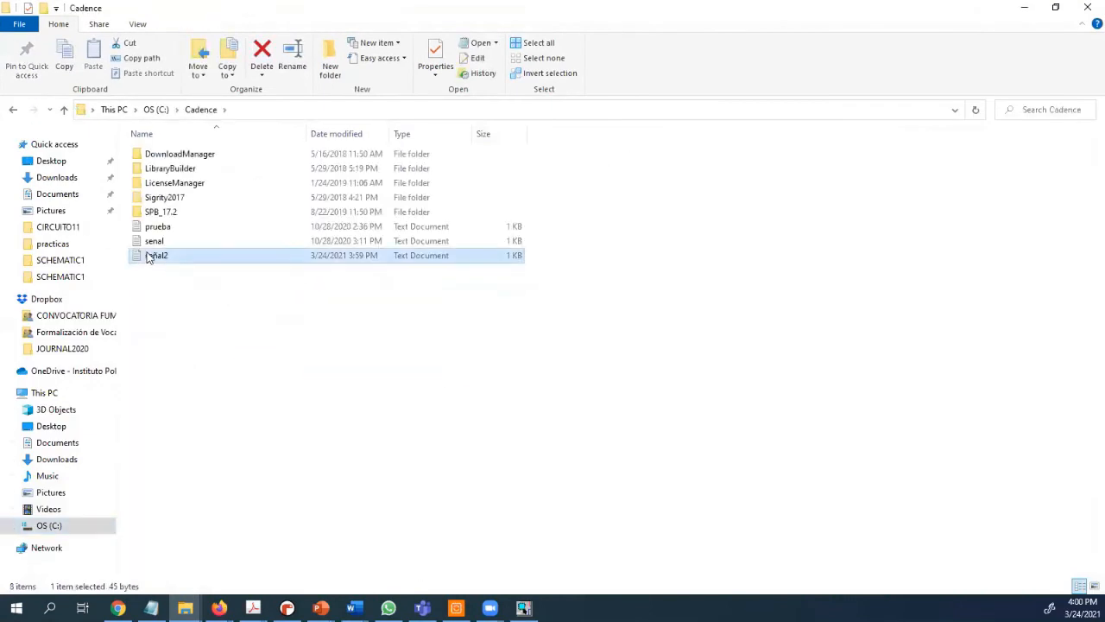
pyautogui.rightClick(149, 257)
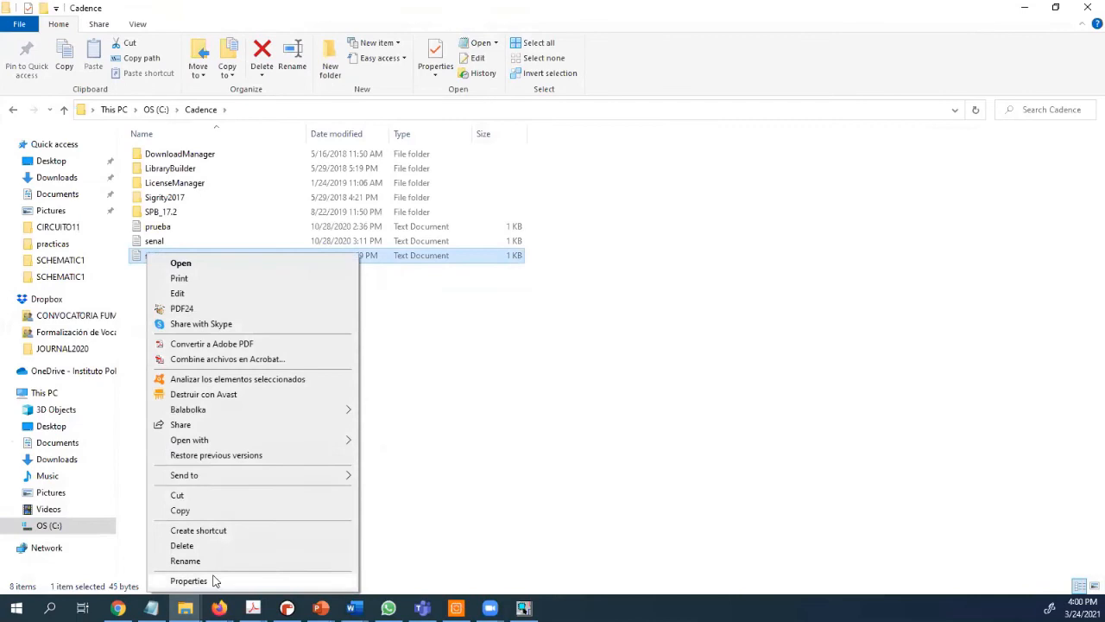
pyautogui.click(215, 580)
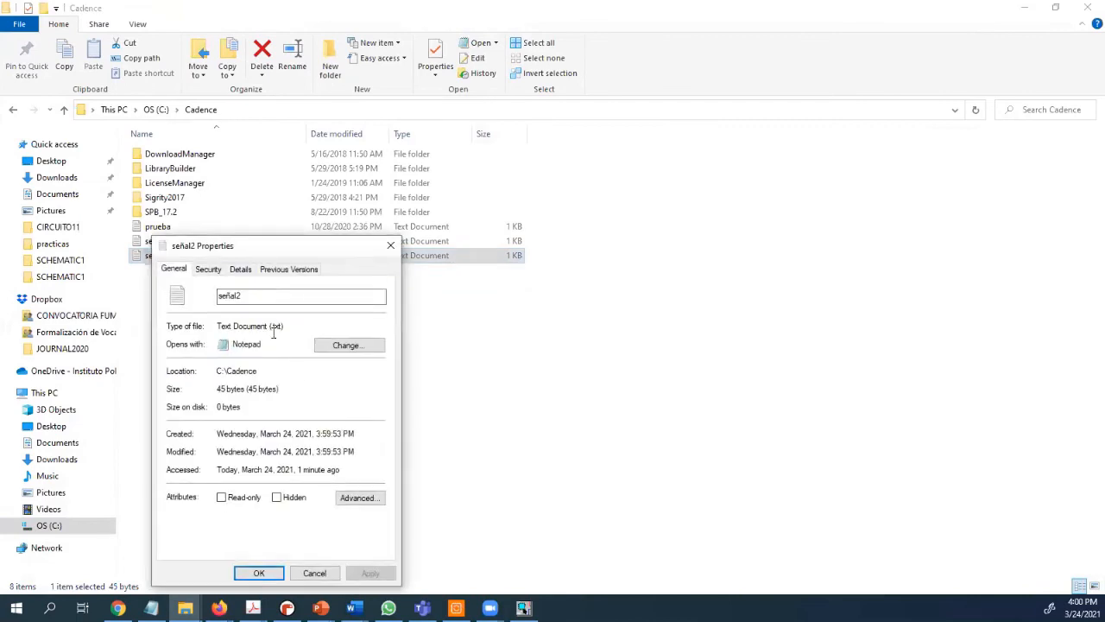
pyautogui.click(208, 269)
pyautogui.click(240, 270)
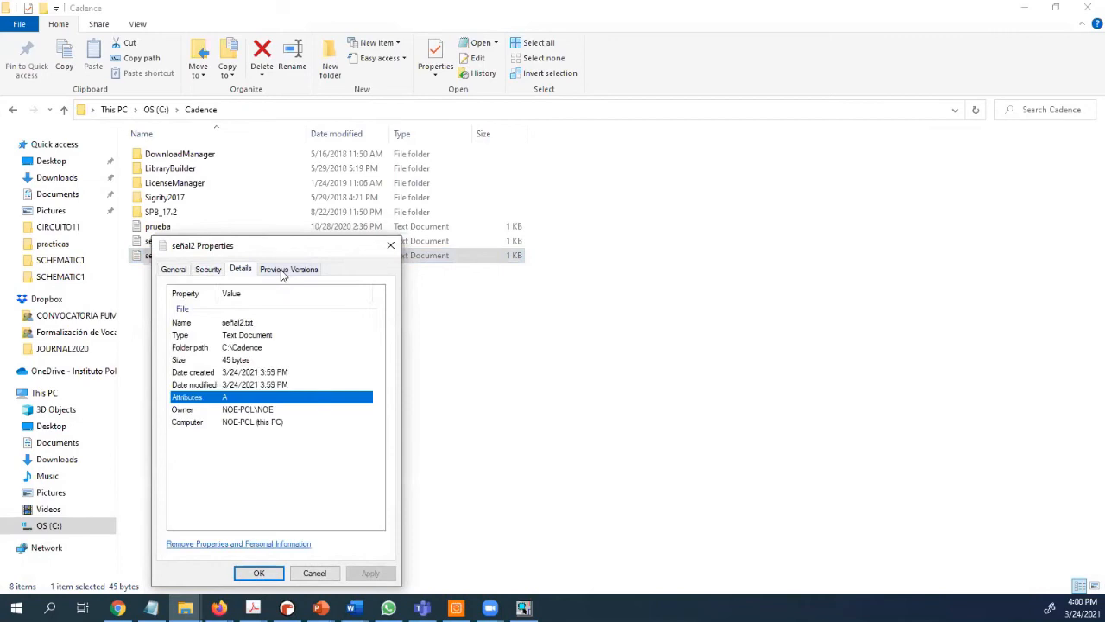
pyautogui.click(283, 269)
pyautogui.click(176, 269)
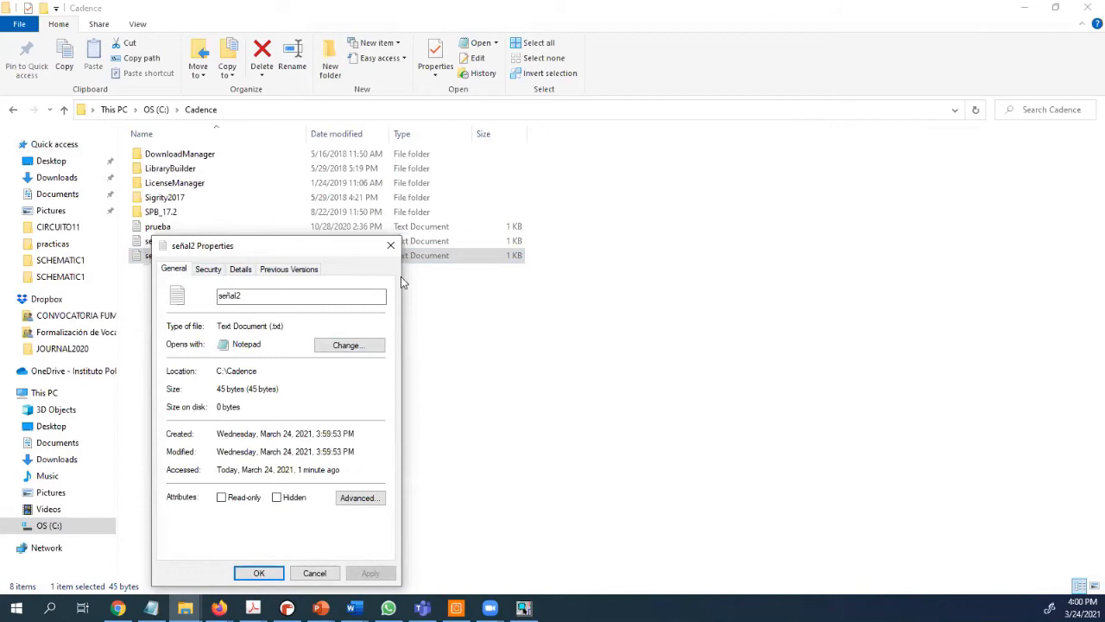
pyautogui.click(391, 247)
pyautogui.rightClick(156, 254)
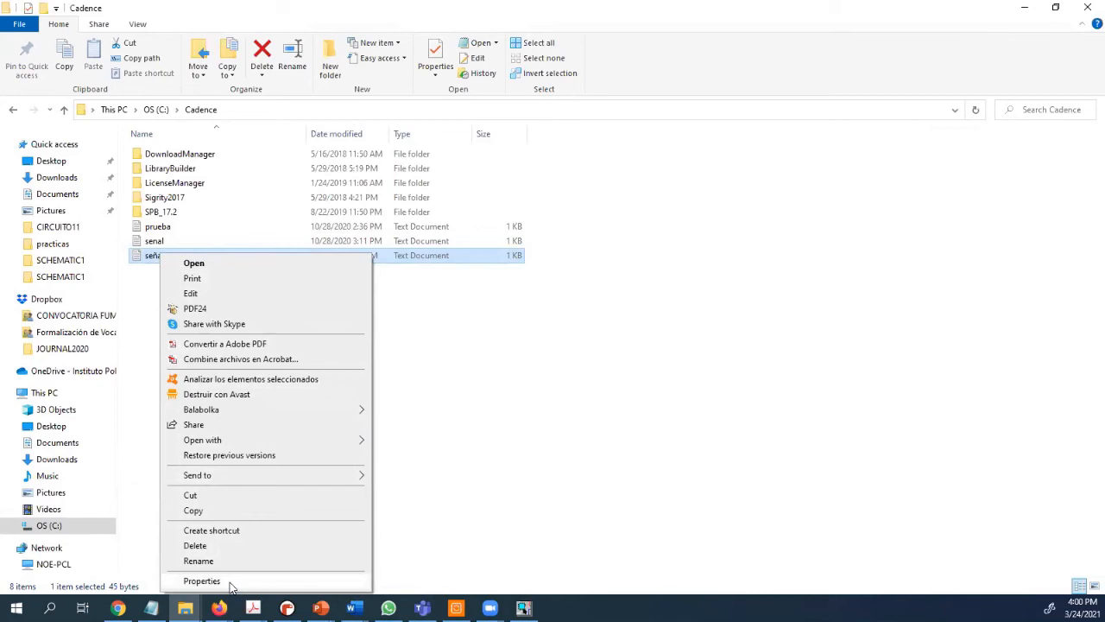
pyautogui.click(627, 419)
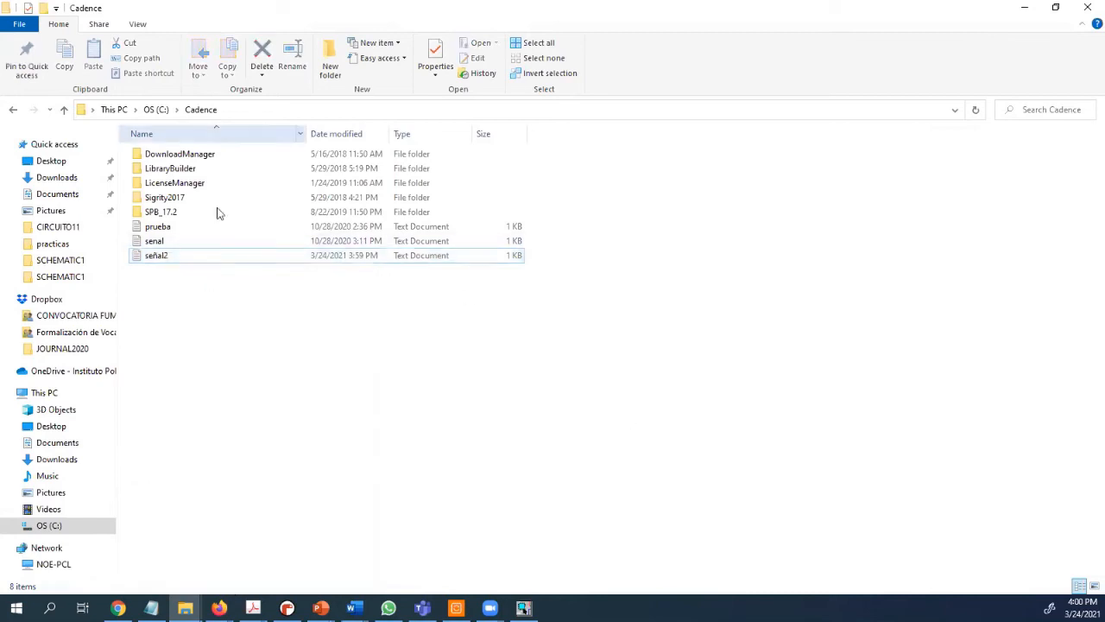
# - Show and select the full path of the C:\Cadence folder, and minimize File Explorer
pyautogui.click(247, 111)
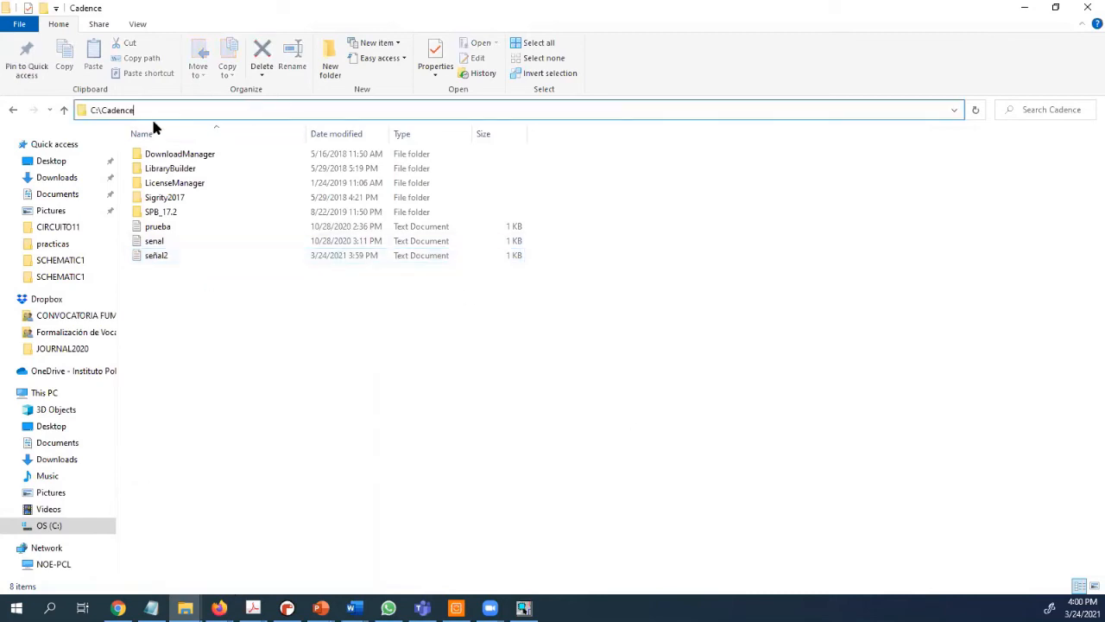
pyautogui.click(83, 111)
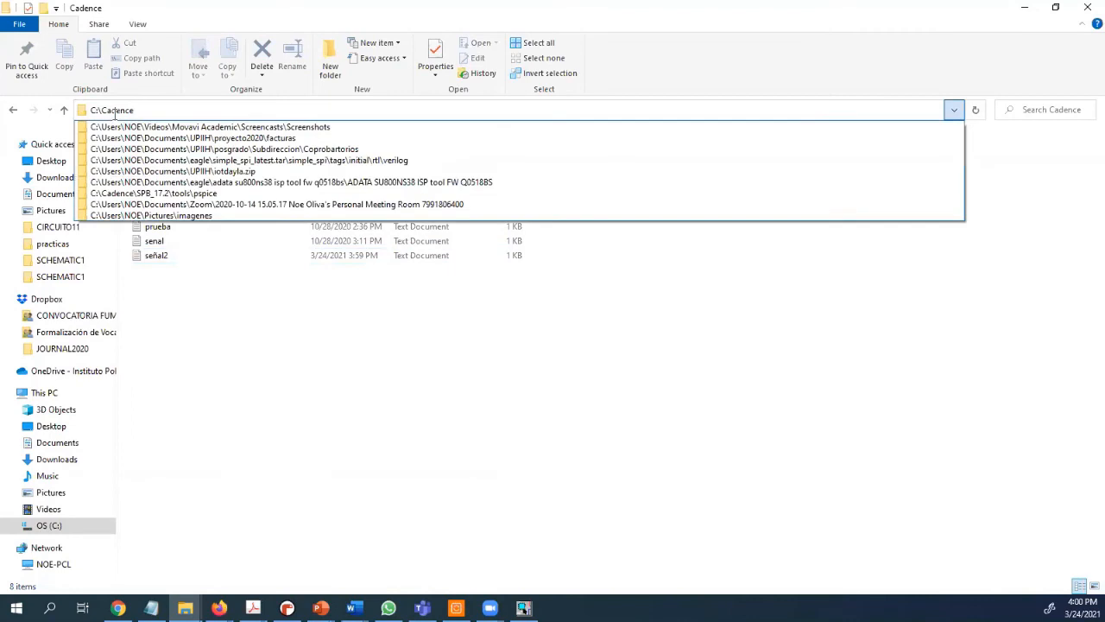
pyautogui.moveTo(152, 111); pyautogui.dragTo(99, 107)
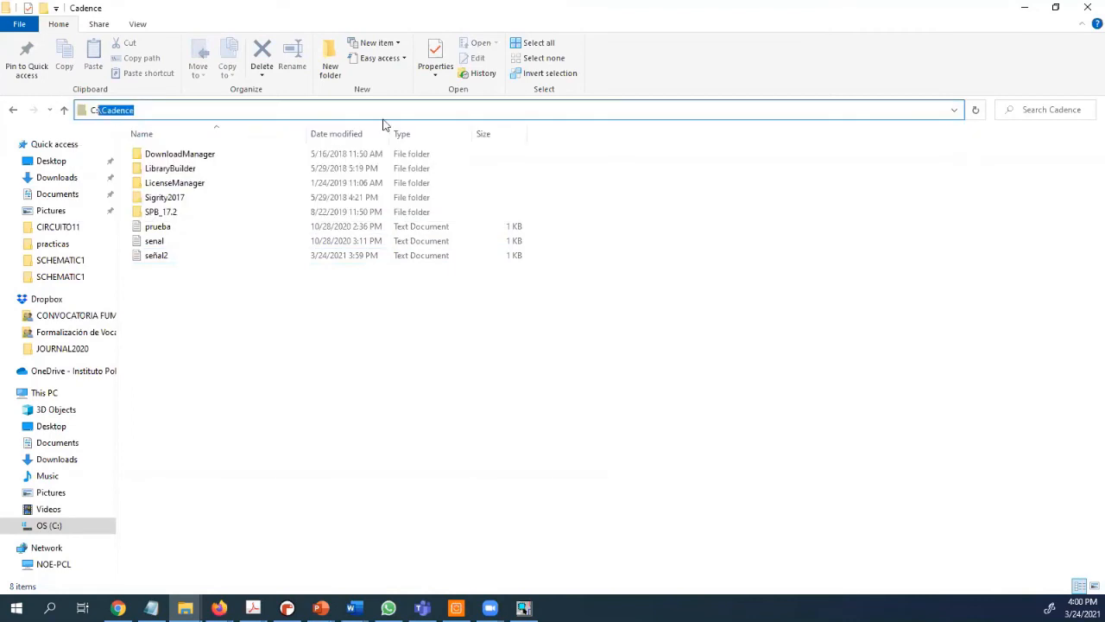
pyautogui.moveTo(378, 11); pyautogui.dragTo(368, 84)
pyautogui.click(368, 85)
pyautogui.moveTo(169, 114); pyautogui.dragTo(185, 152)
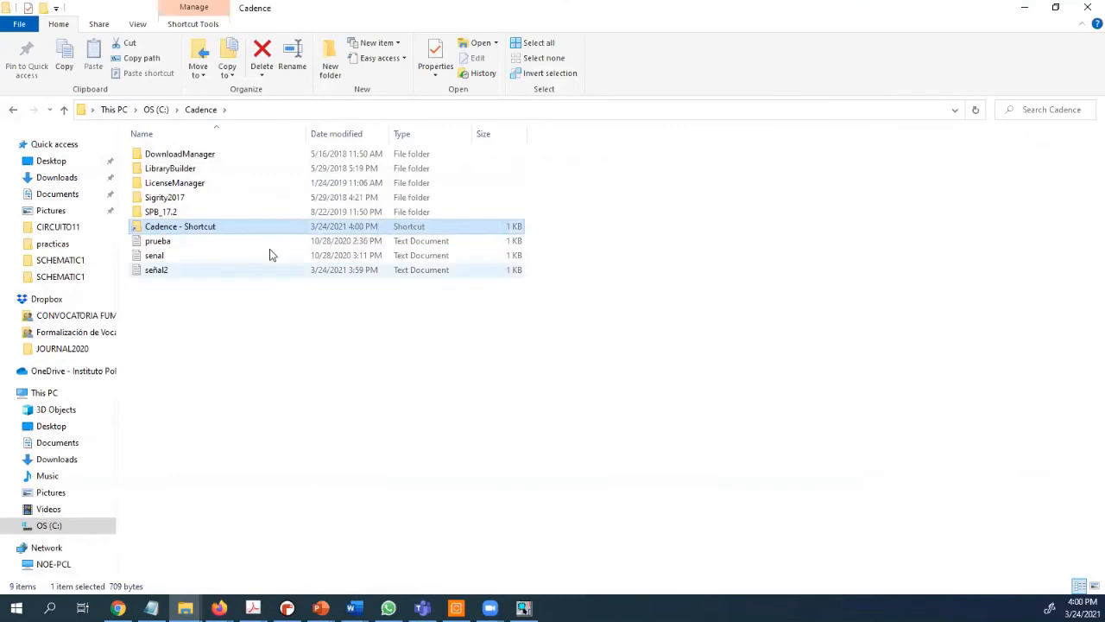
pyautogui.click(161, 272)
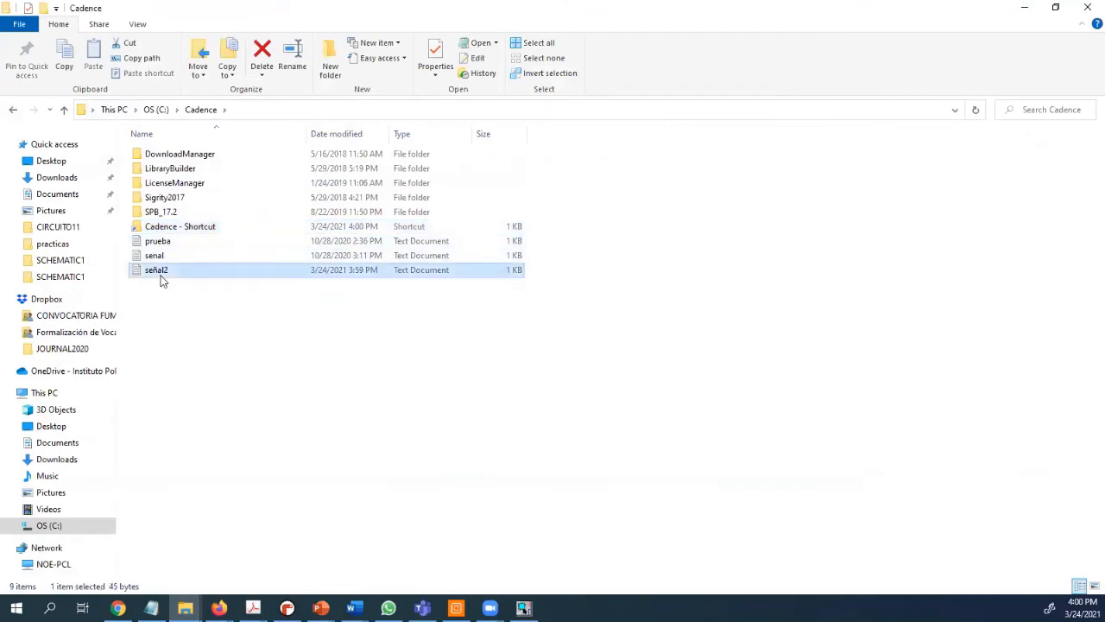
pyautogui.click(242, 107)
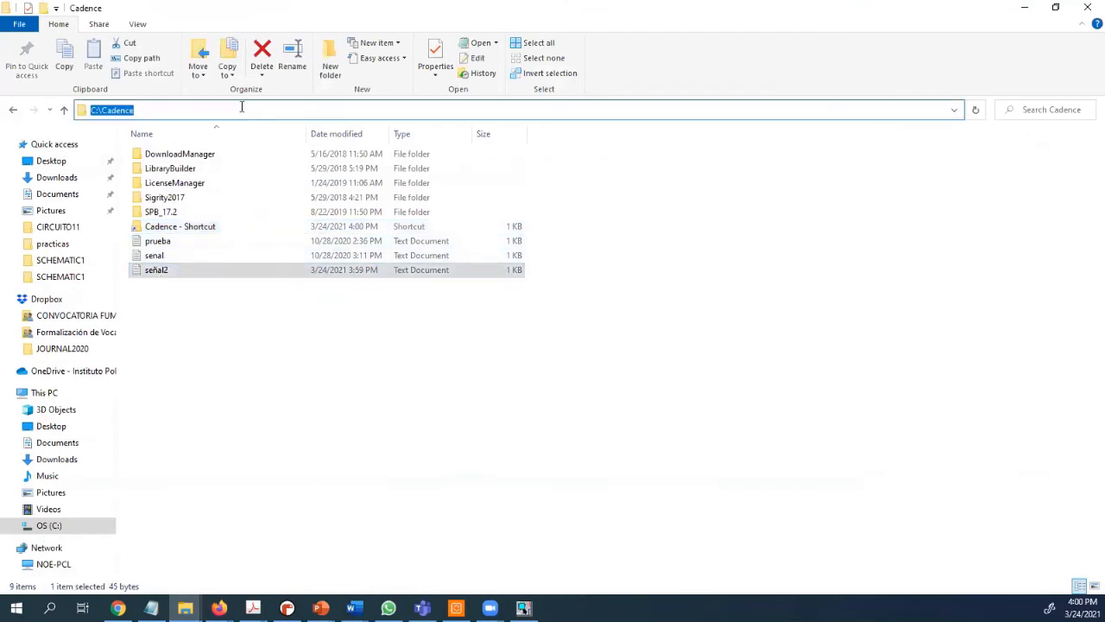
pyautogui.click(1016, 6)
# - Open the display properties of the source's <FILE> value in OrCAD Capture, clear the value, and undo the clearing
pyautogui.doubleClick(282, 298)
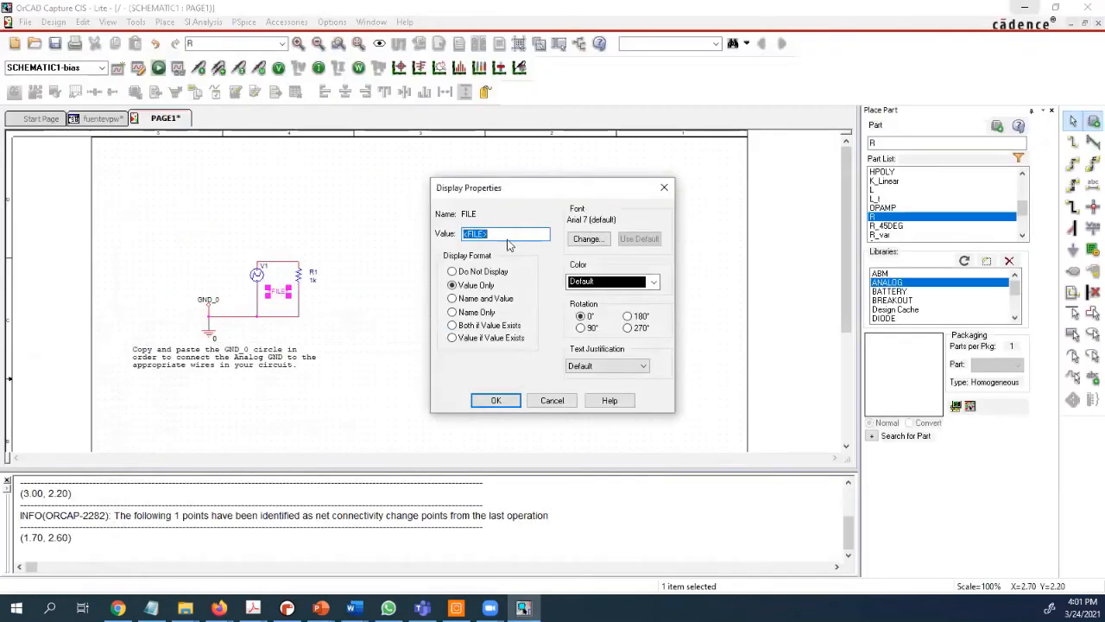
pyautogui.click(418, 243)
pyautogui.moveTo(509, 233); pyautogui.dragTo(440, 235)
pyautogui.press('BackSpace')
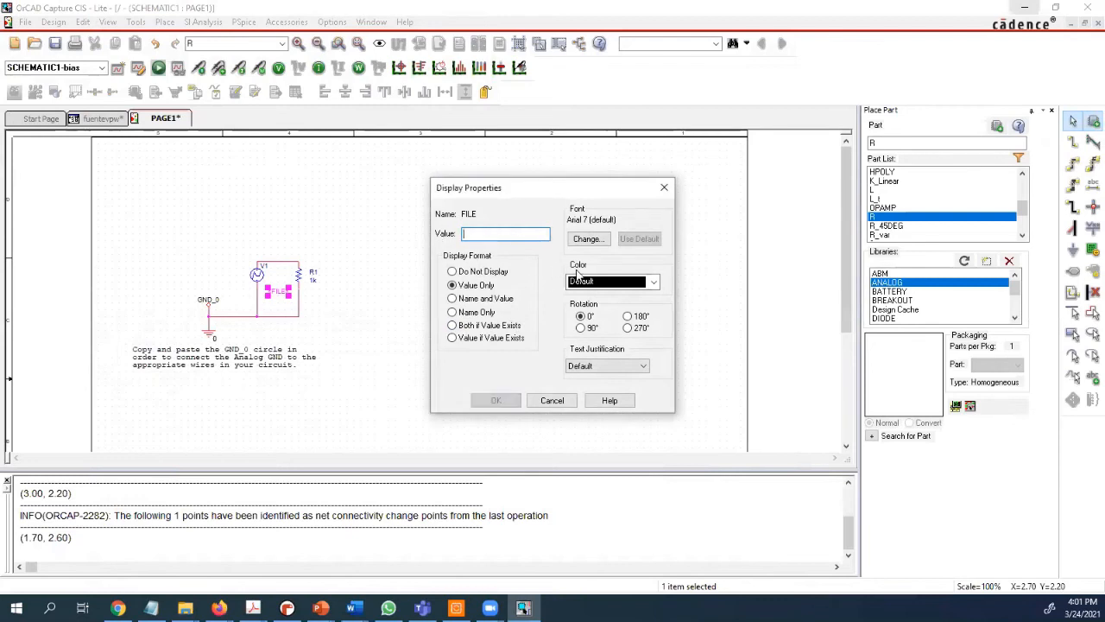
pyautogui.hotkey('ctrl', 'z')
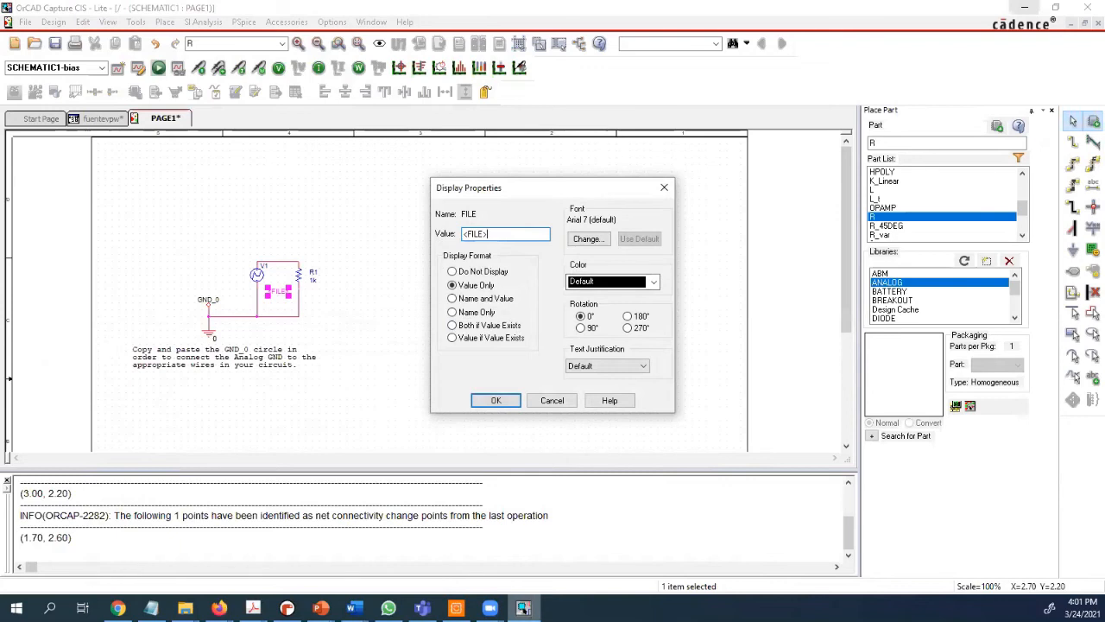
# - Copy the C:\Cadence folder path from File Explorer and enter C:\Cadence\ as the source's FILE value in OrCAD Capture
pyautogui.click(185, 608)
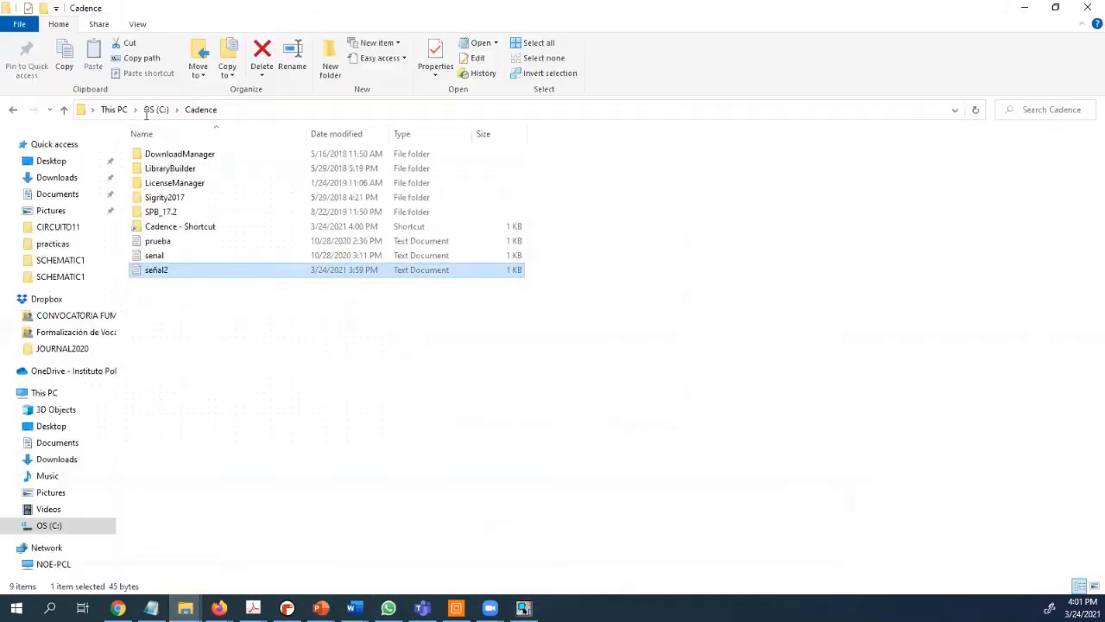
pyautogui.click(126, 114)
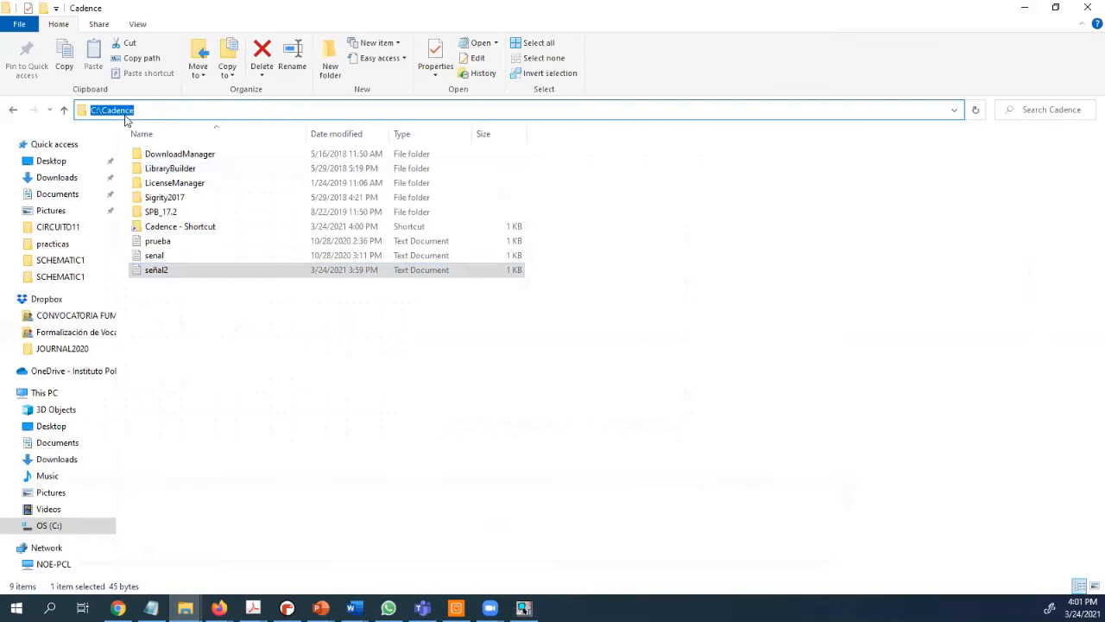
pyautogui.rightClick(125, 113)
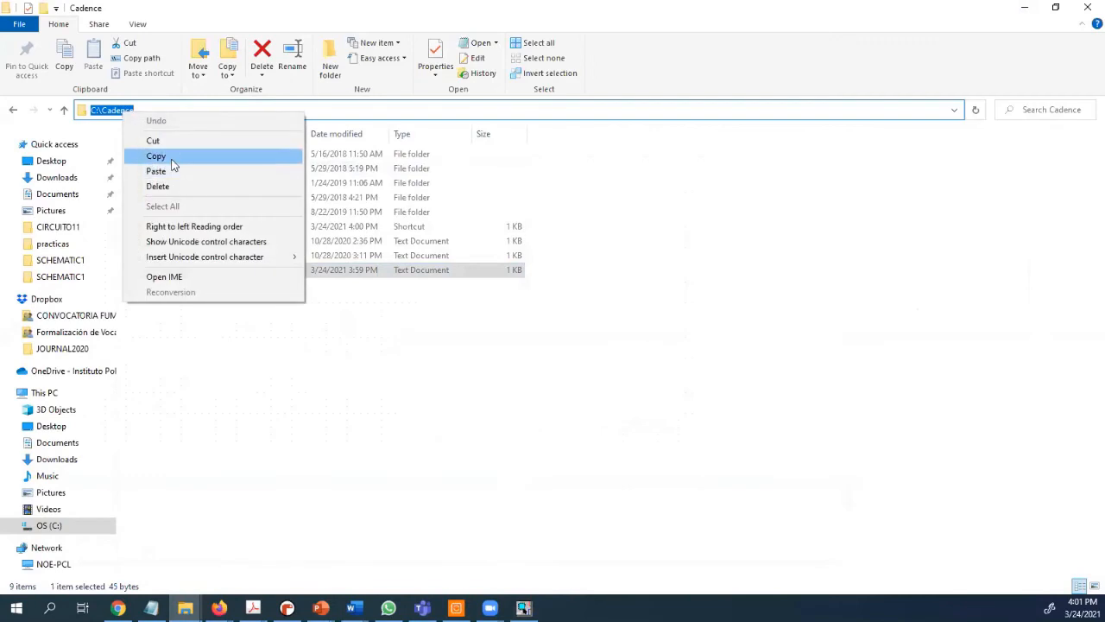
pyautogui.click(172, 159)
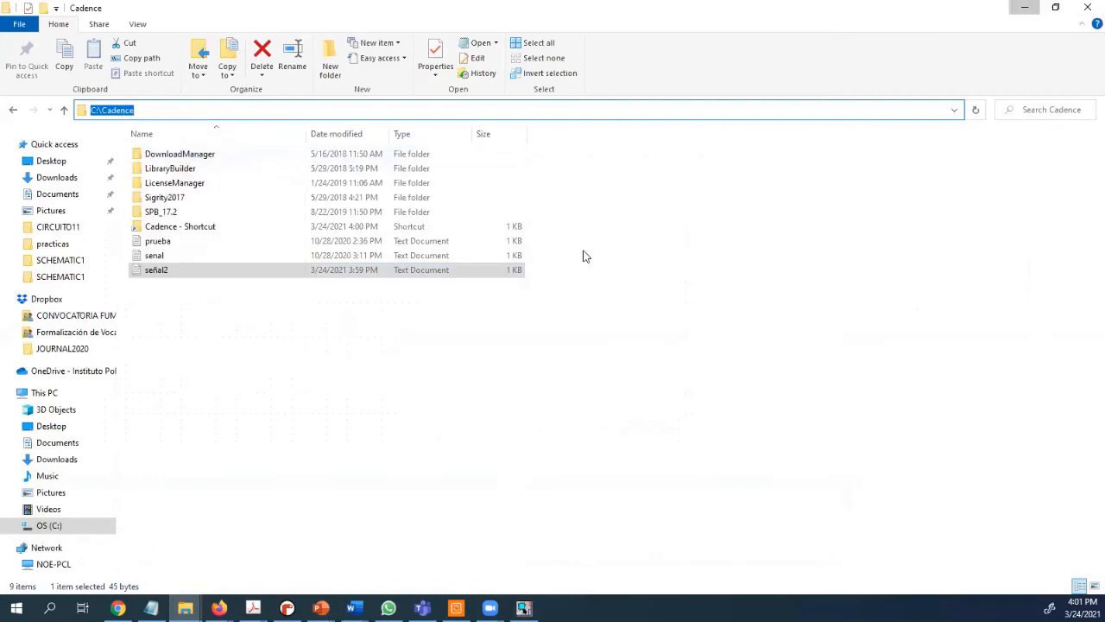
pyautogui.hotkey('alt', 'Tab')
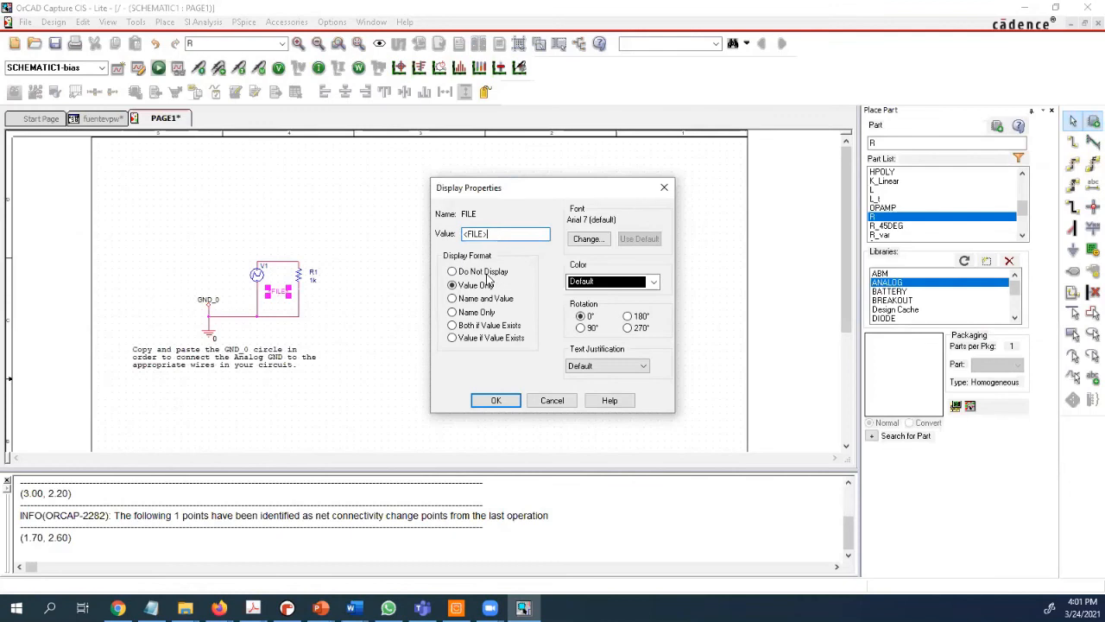
pyautogui.hotkey('ctrl', 'v')
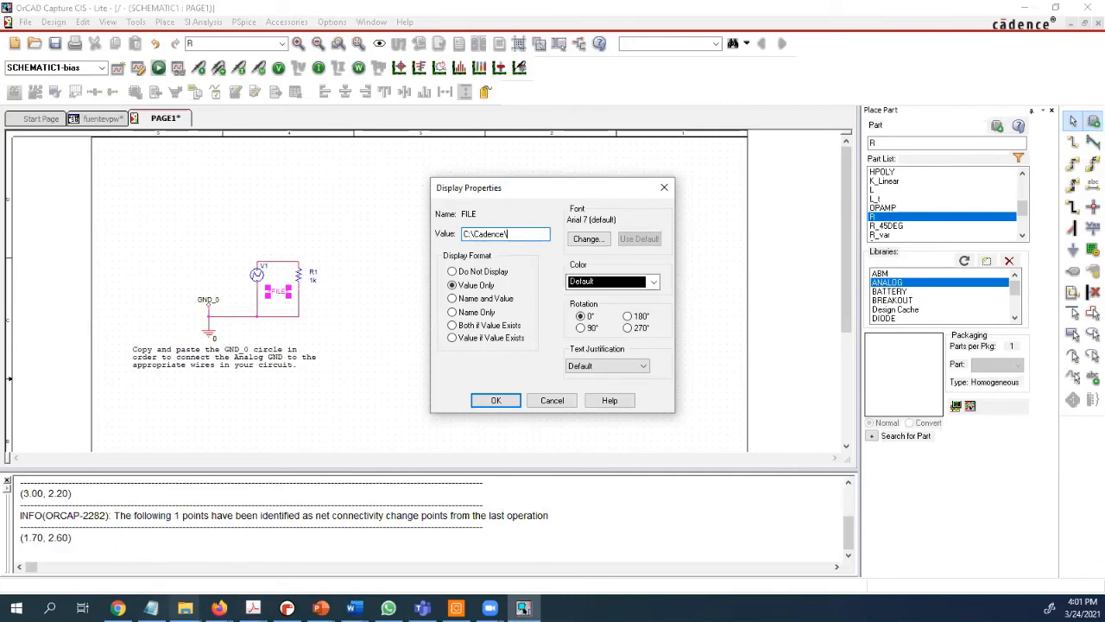
# - Switch to the Cadence folder in File Explorer and rename the señal2 text file as senal2
pyautogui.click(185, 608)
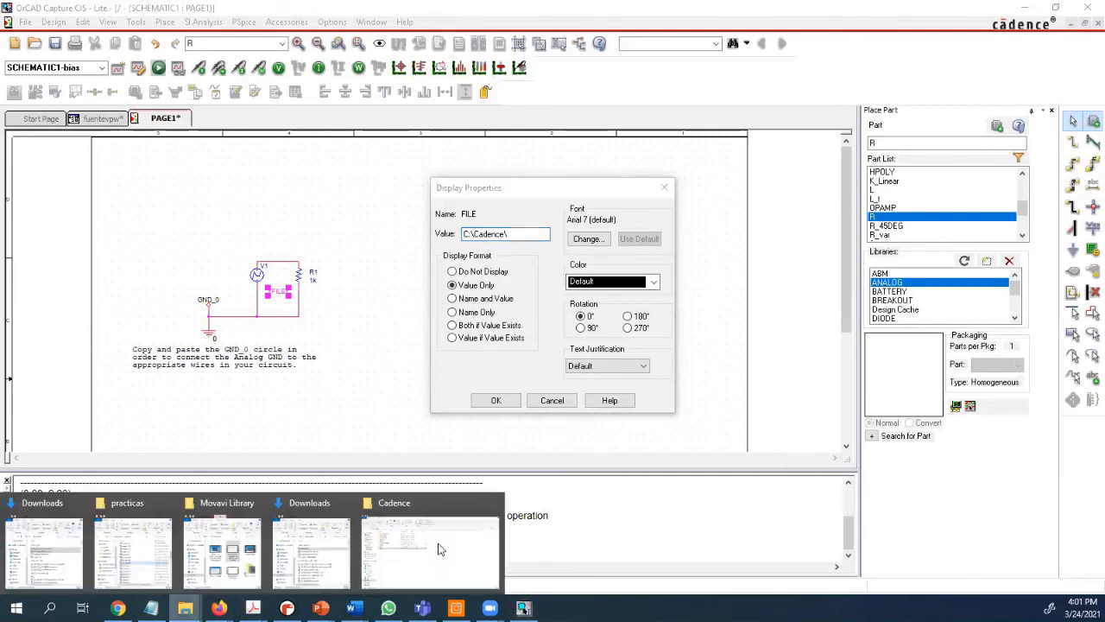
pyautogui.click(415, 562)
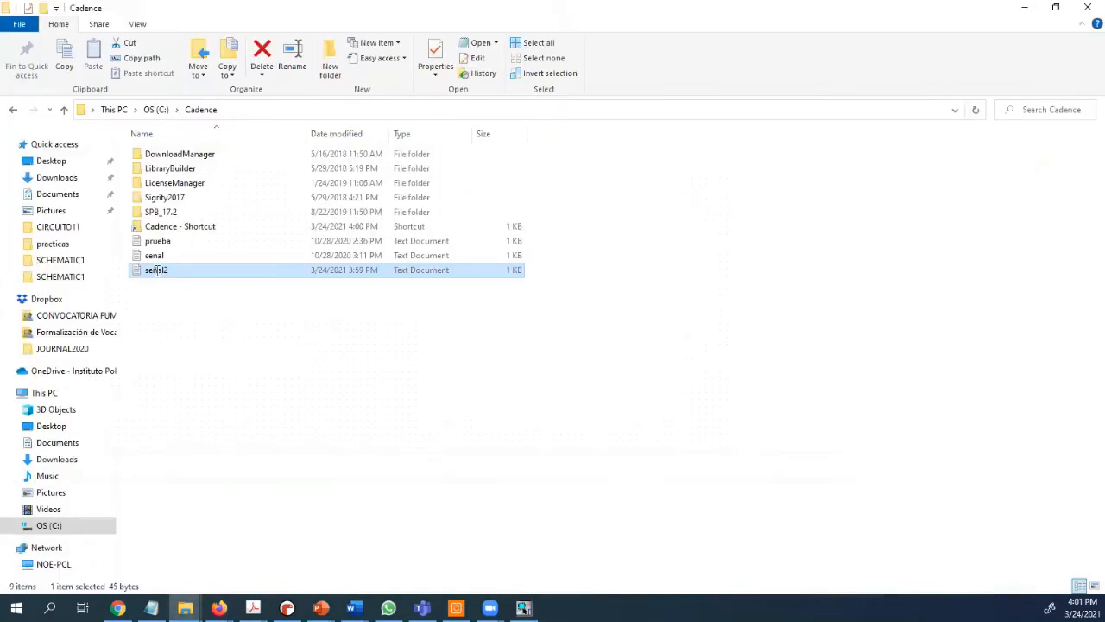
pyautogui.click(157, 270)
pyautogui.click(154, 269)
pyautogui.press('Delete')
pyautogui.press('Delete')
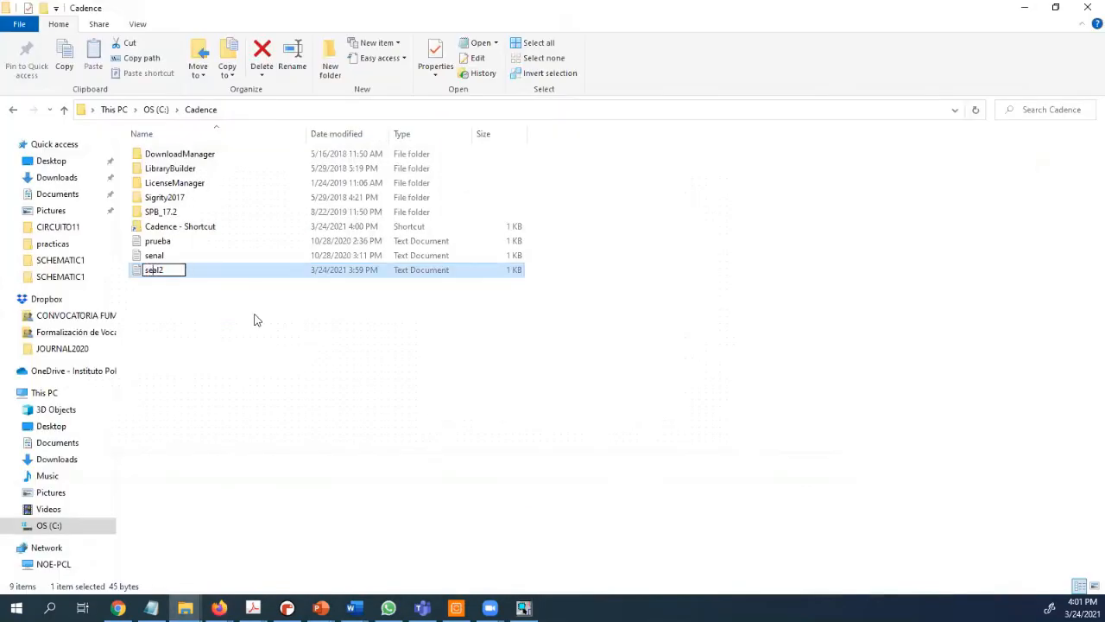
pyautogui.write('n')
pyautogui.hotkey('shift', 'Left')
pyautogui.hotkey('shift', 'Left')
pyautogui.hotkey('shift', 'Left')
pyautogui.press('Return')
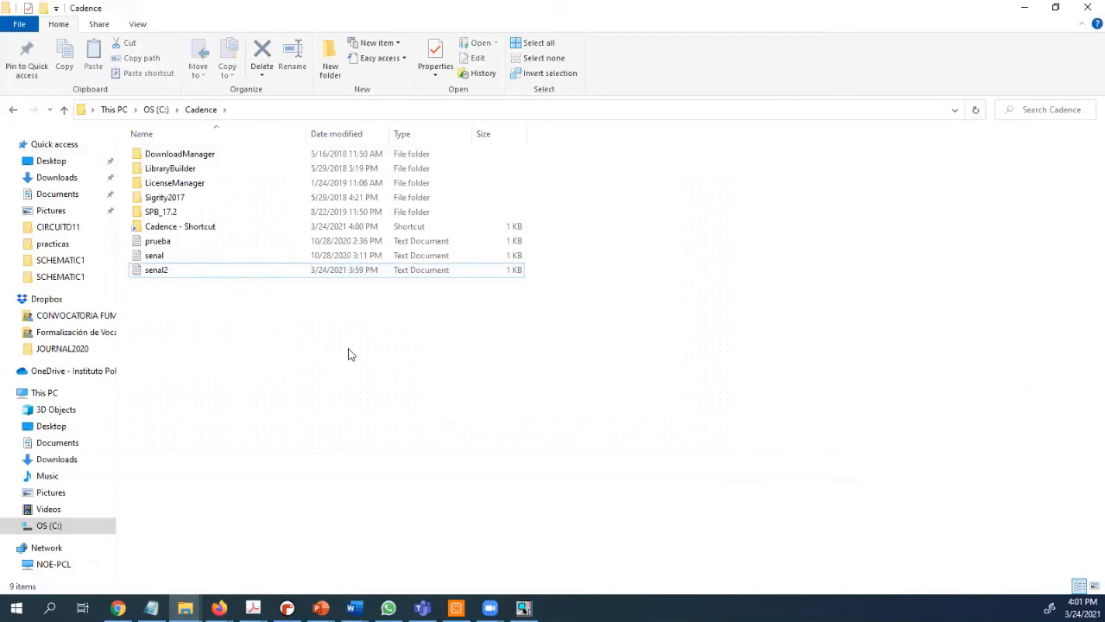
pyautogui.click(282, 289)
# - Complete the source's FILE value as C:\Cadence\senal2.txt in OrCAD Capture and apply it
pyautogui.hotkey('alt', 'Tab')
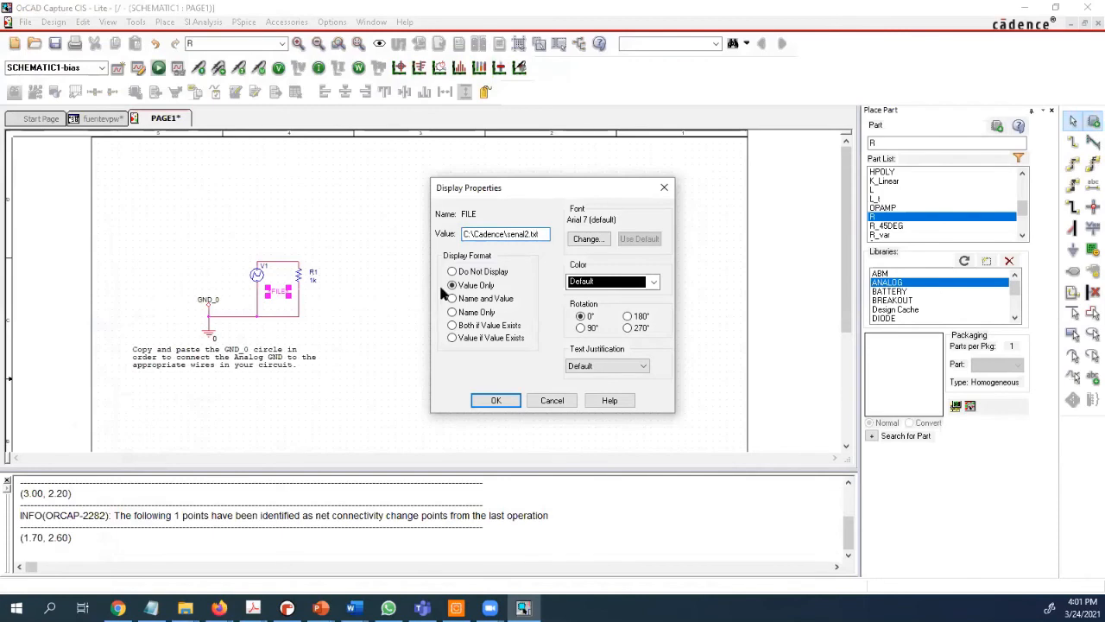
pyautogui.click(496, 401)
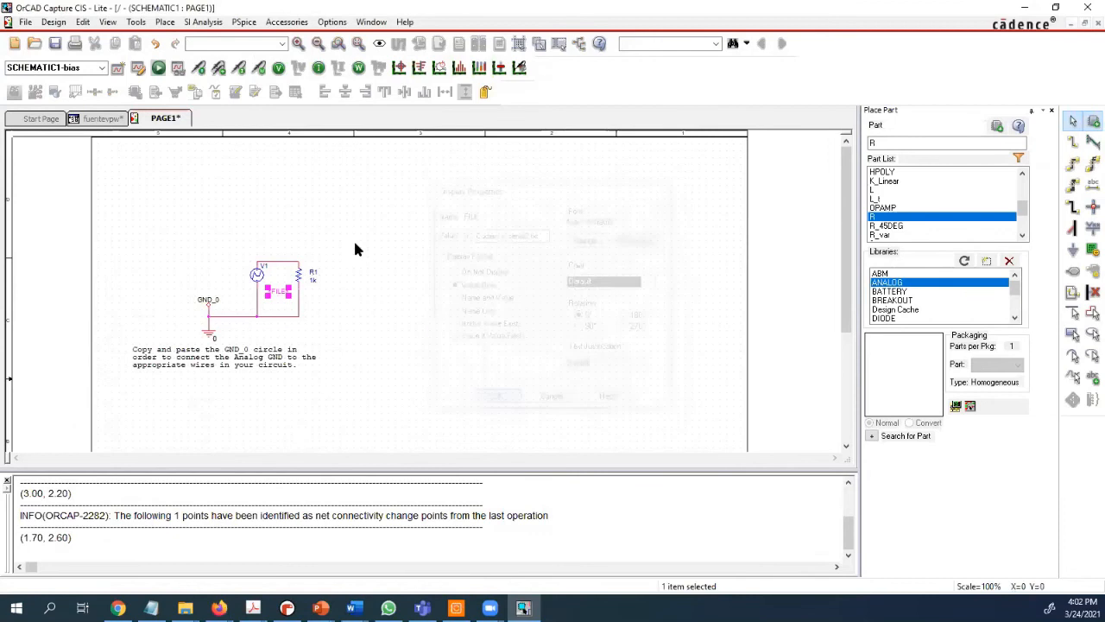
pyautogui.click(326, 306)
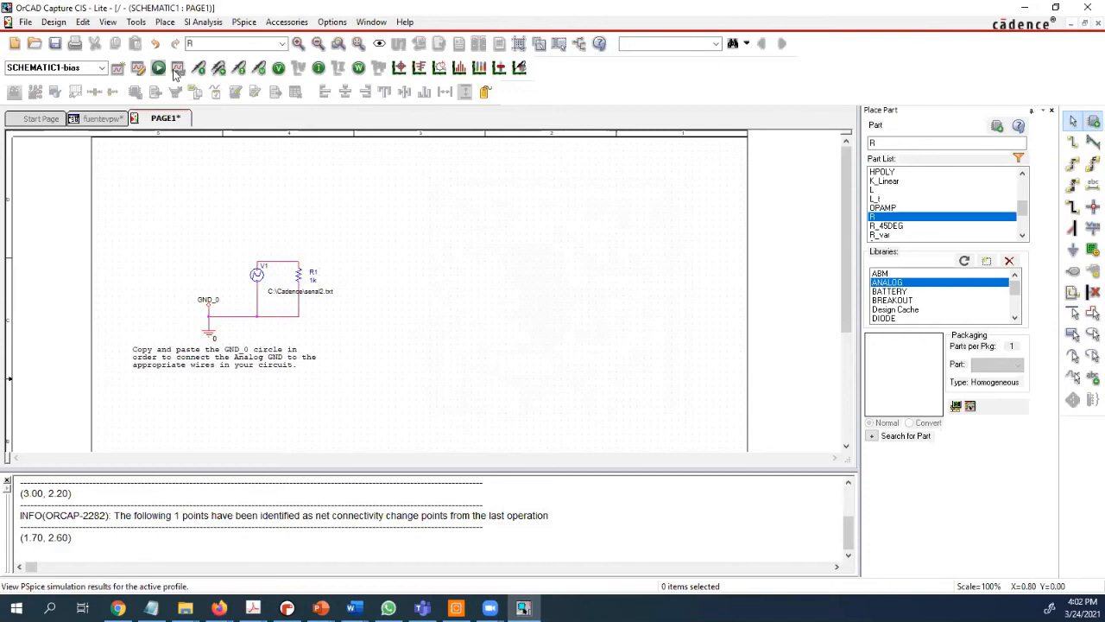
# - Configure the bias simulation profile as Time Domain (Transient) with a run time of 10s, and run the PSpice simulation
pyautogui.click(138, 71)
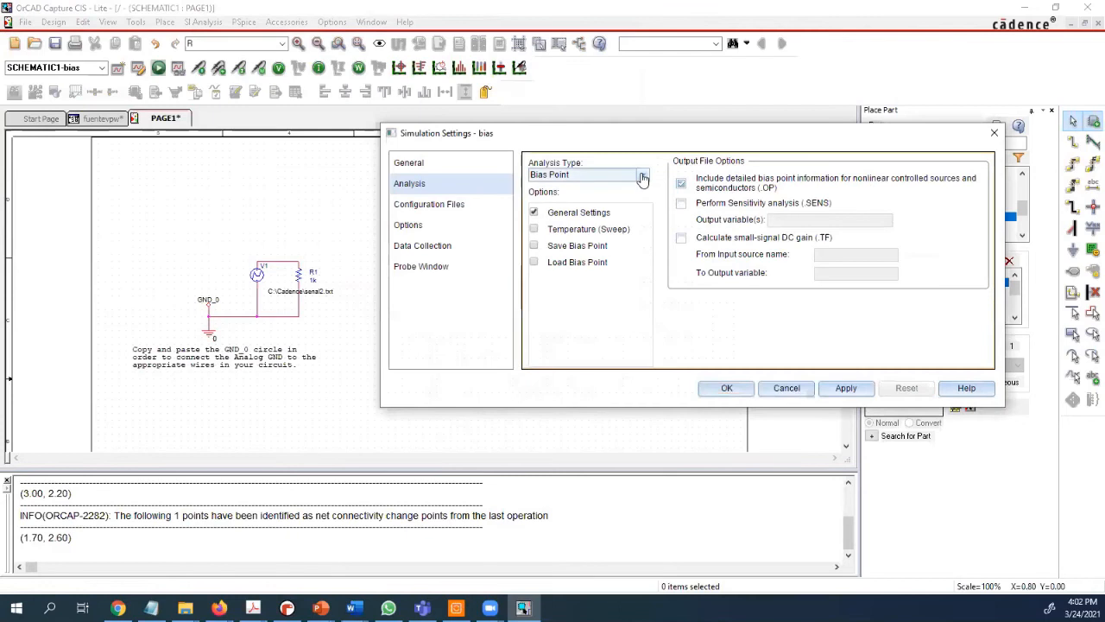
pyautogui.click(642, 175)
pyautogui.click(587, 187)
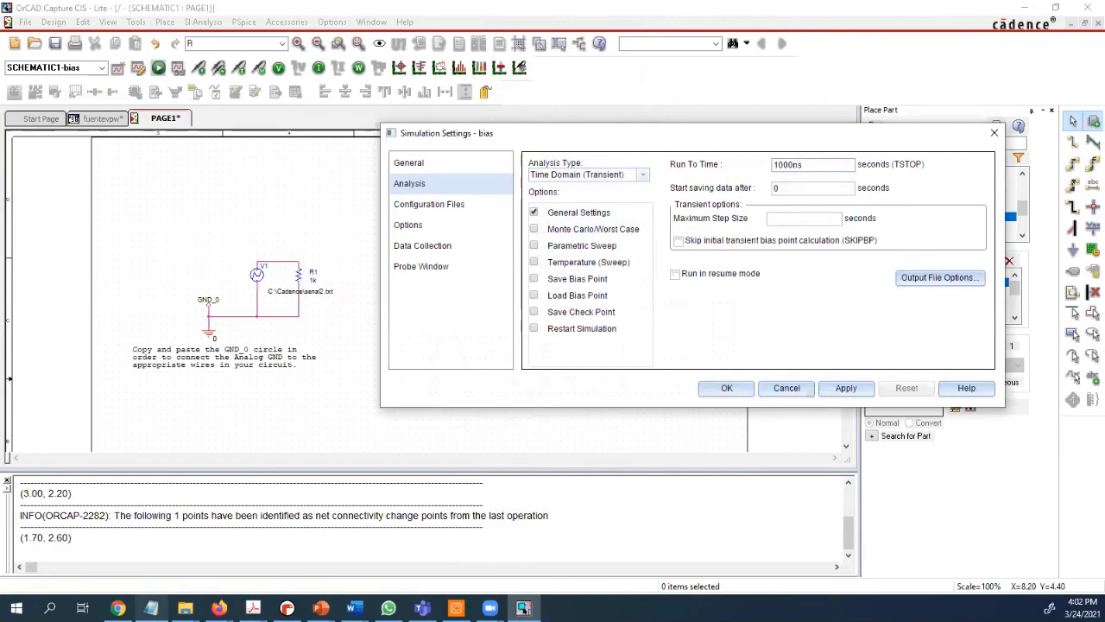
pyautogui.click(185, 608)
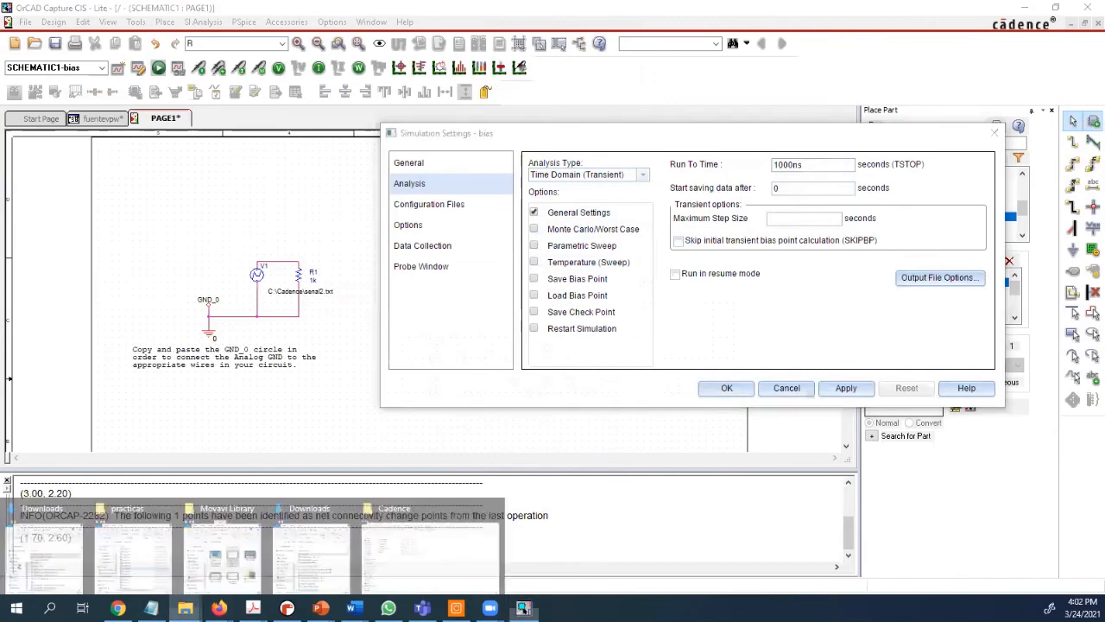
pyautogui.click(823, 165)
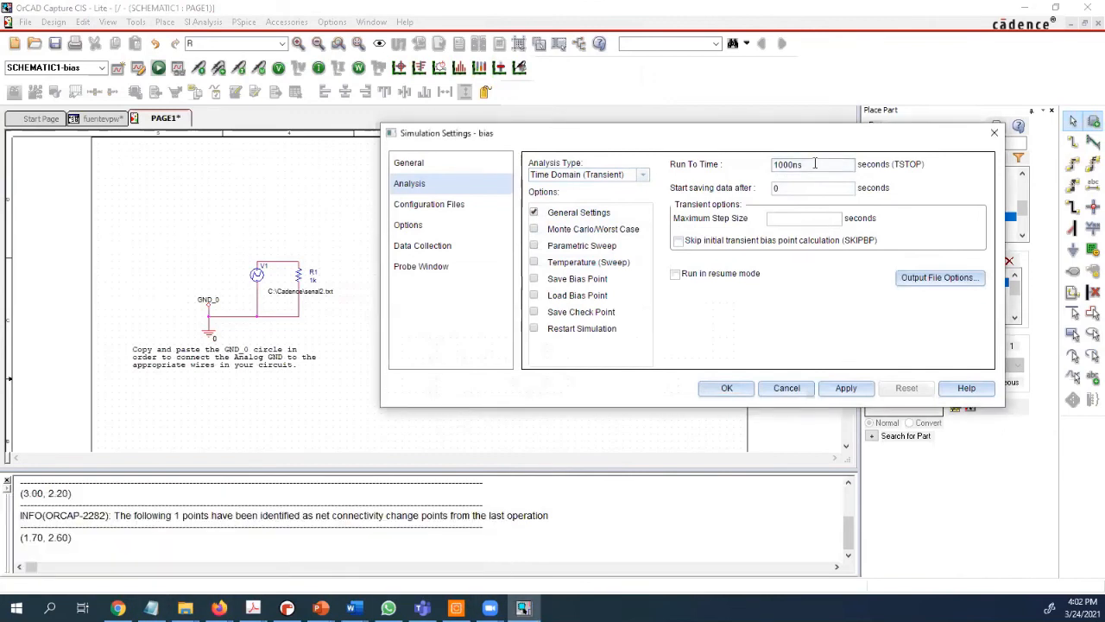
pyautogui.moveTo(815, 163); pyautogui.dragTo(752, 166)
pyautogui.write('10s')
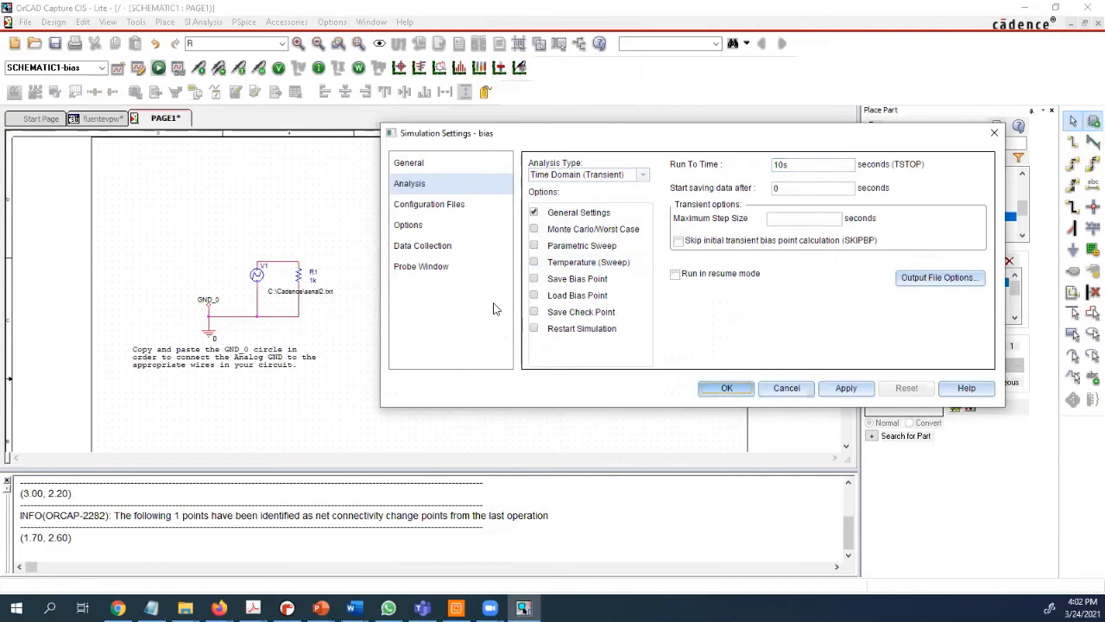
pyautogui.click(723, 388)
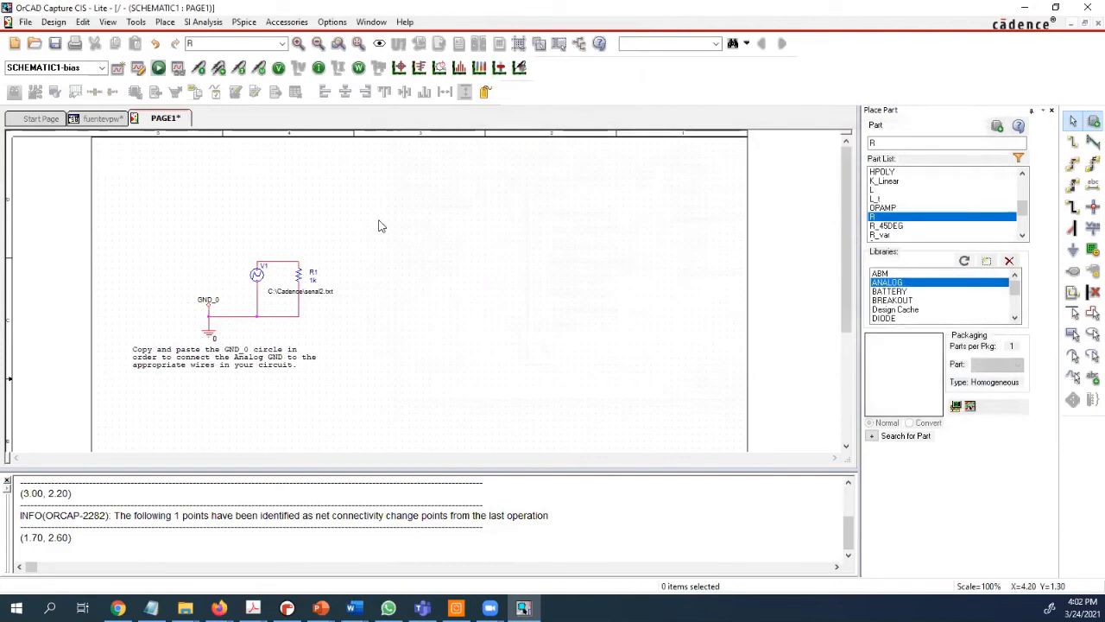
pyautogui.click(158, 67)
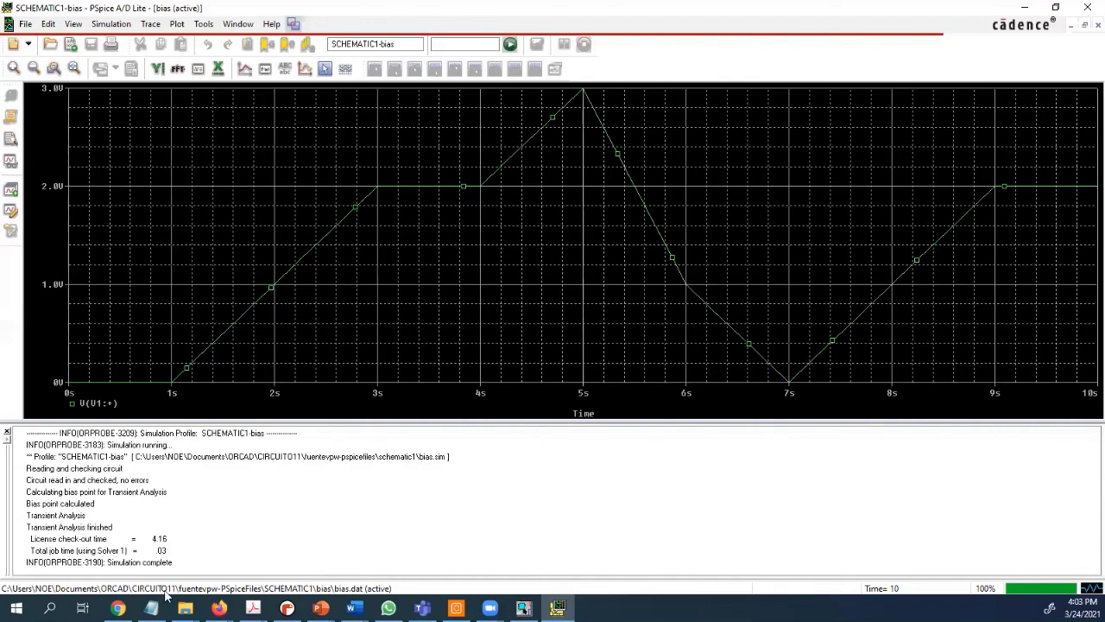
# - Compare the simulated voltage waveform with the time and voltage pairs of the señal2 file in Notepad
pyautogui.click(151, 608)
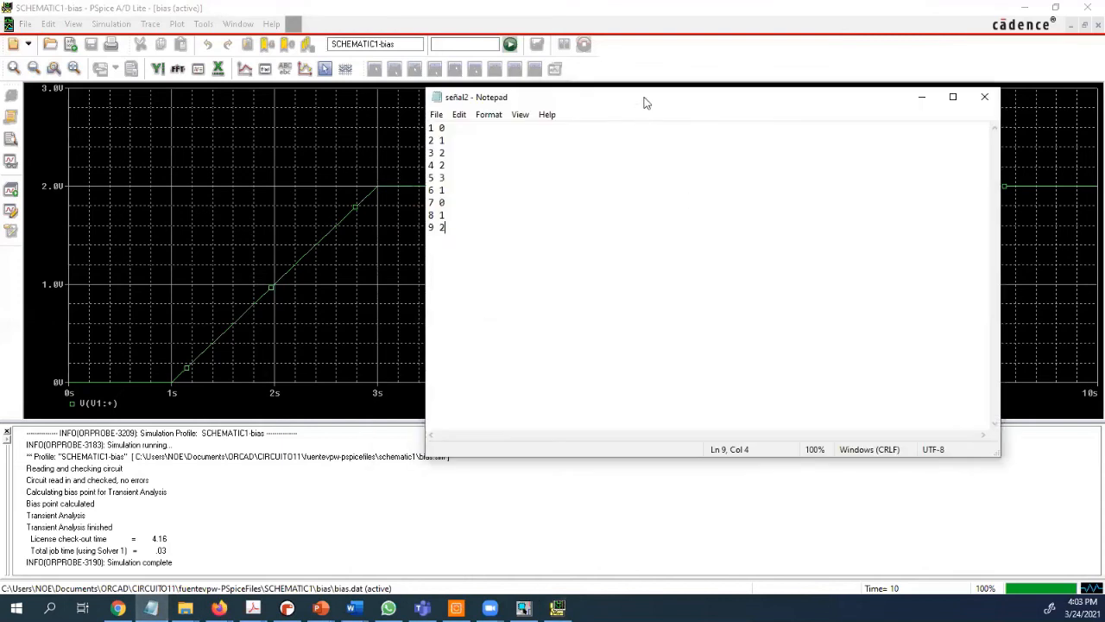
pyautogui.moveTo(643, 101); pyautogui.dragTo(557, 422)
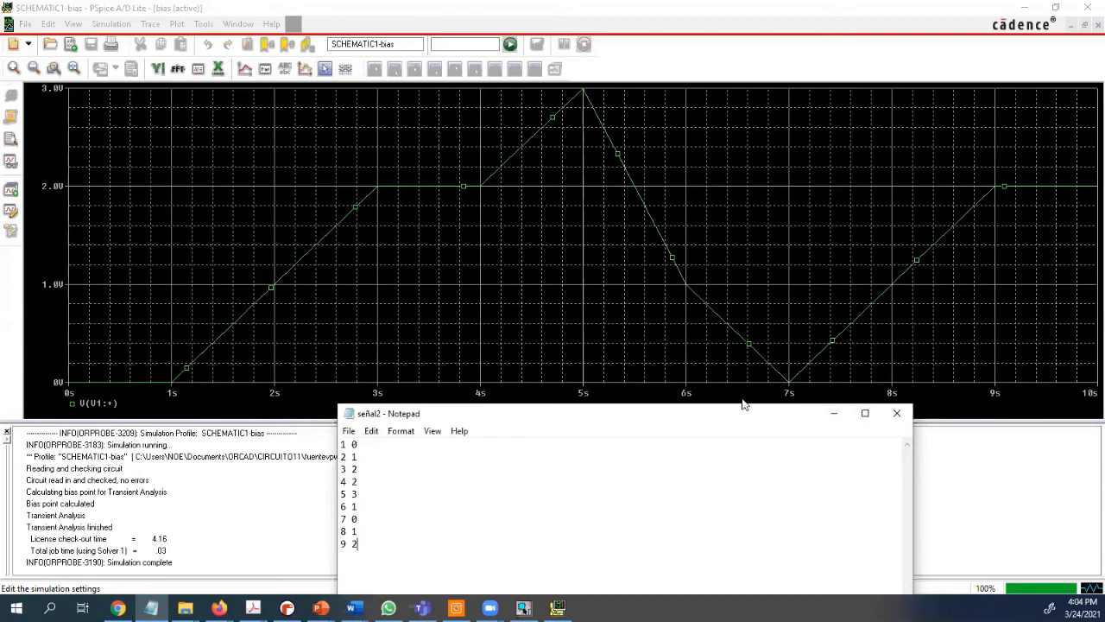
pyautogui.moveTo(742, 403); pyautogui.dragTo(672, 107)
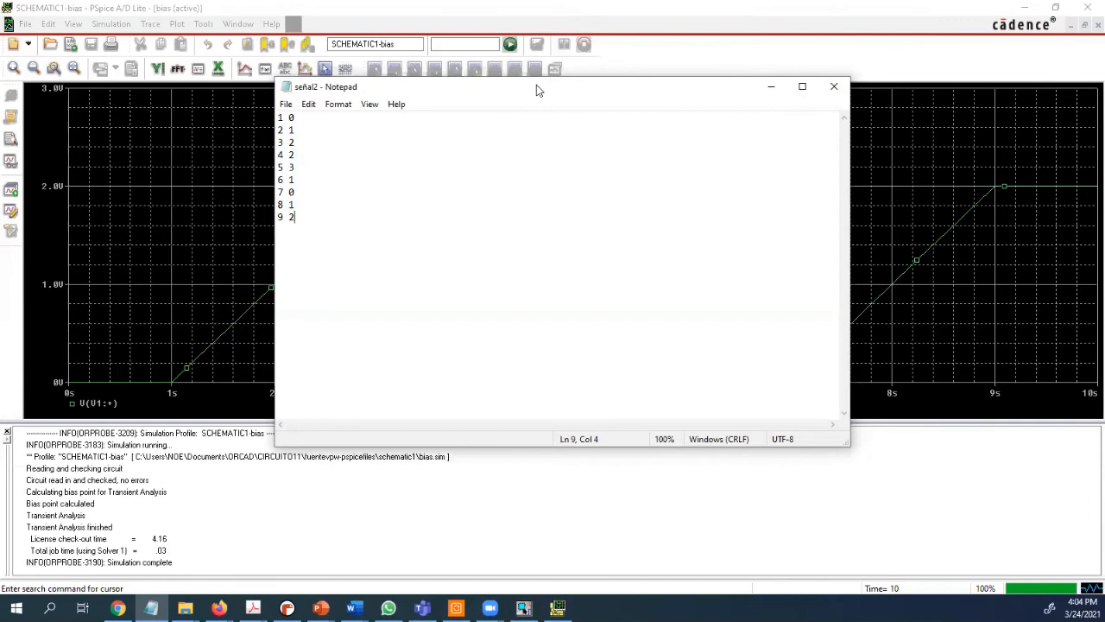
pyautogui.moveTo(536, 85); pyautogui.dragTo(635, 151)
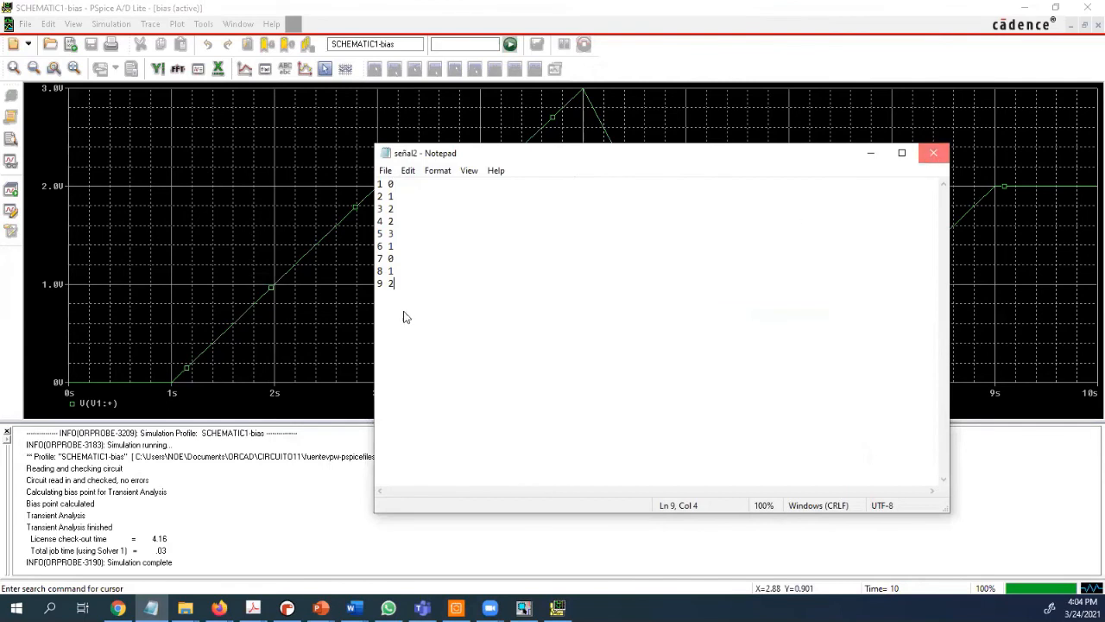
pyautogui.click(230, 369)
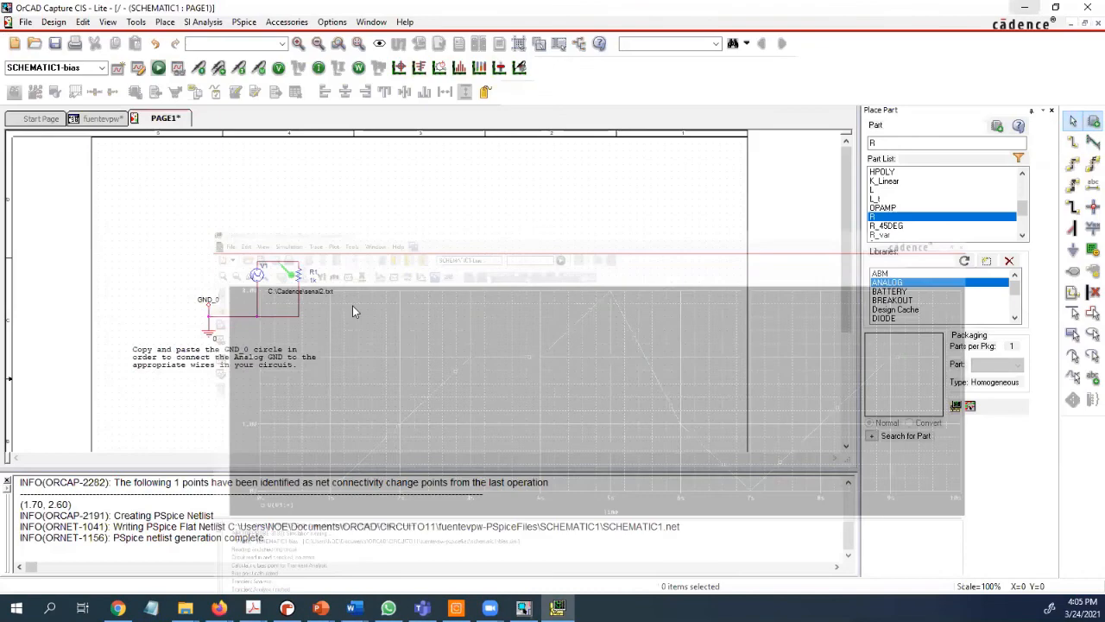
# - Show how to save a blank Notepad document in the Cadence folder with the All Files type, and cancel the saving
pyautogui.click(151, 608)
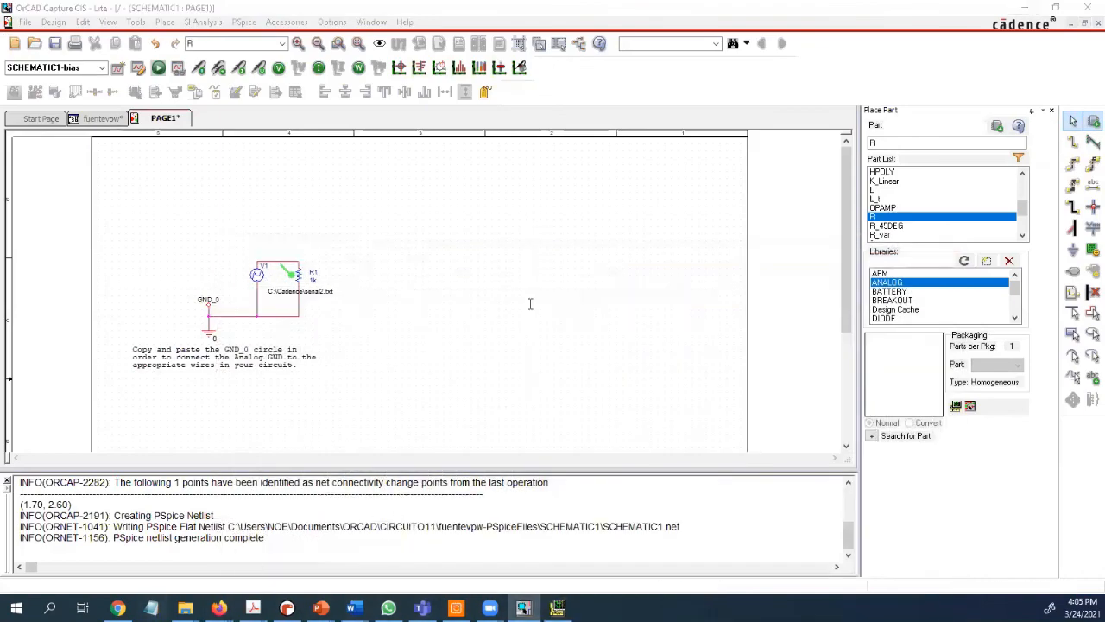
pyautogui.click(386, 170)
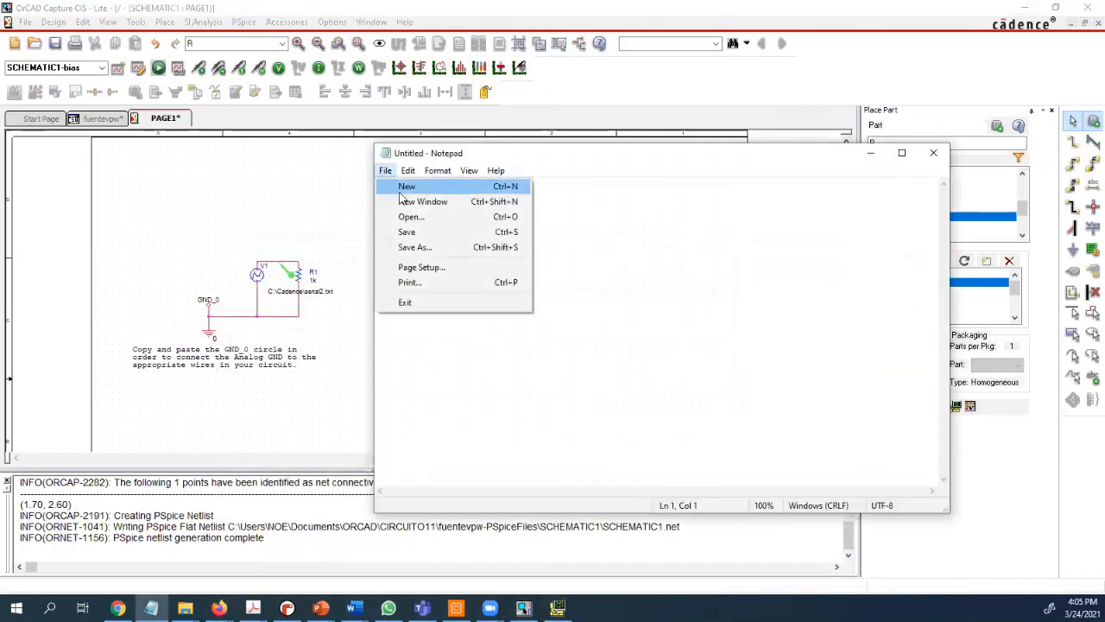
pyautogui.click(438, 250)
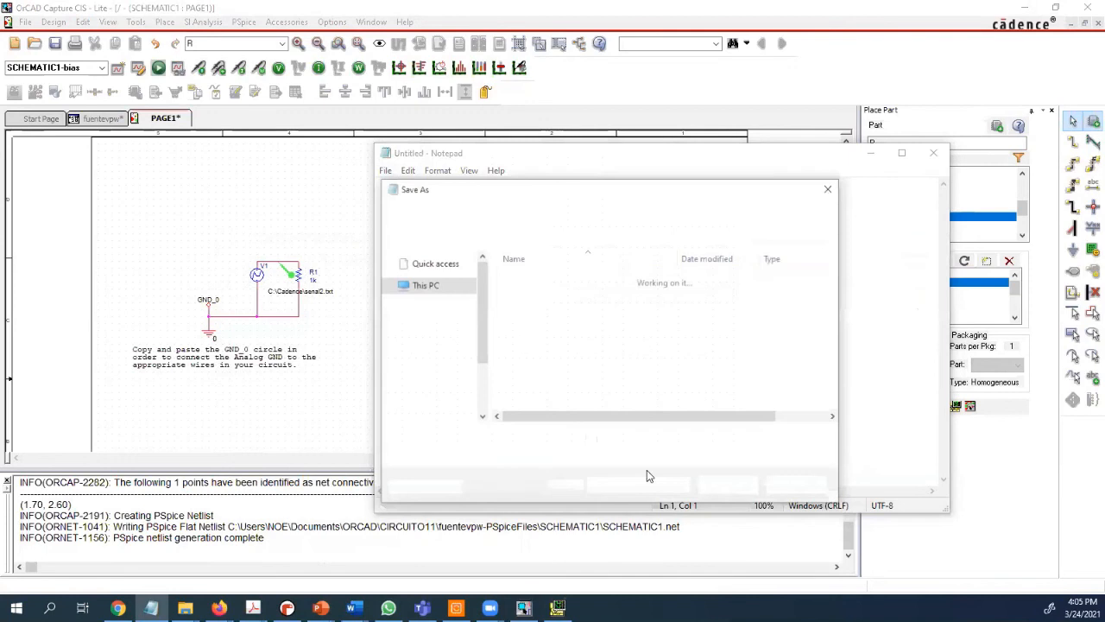
pyautogui.click(544, 464)
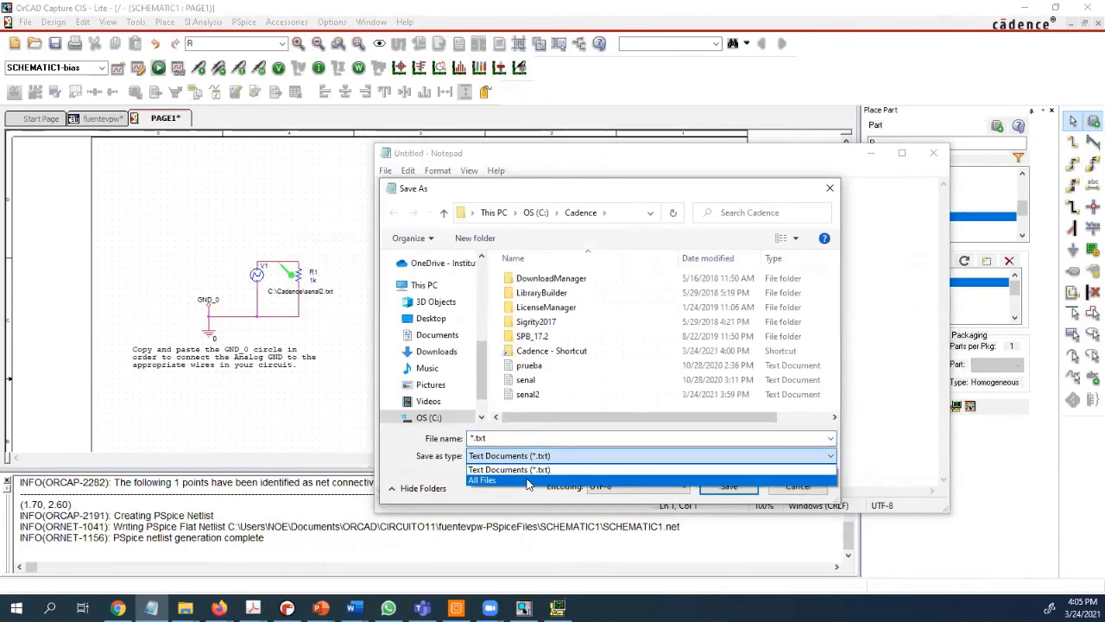
pyautogui.click(540, 481)
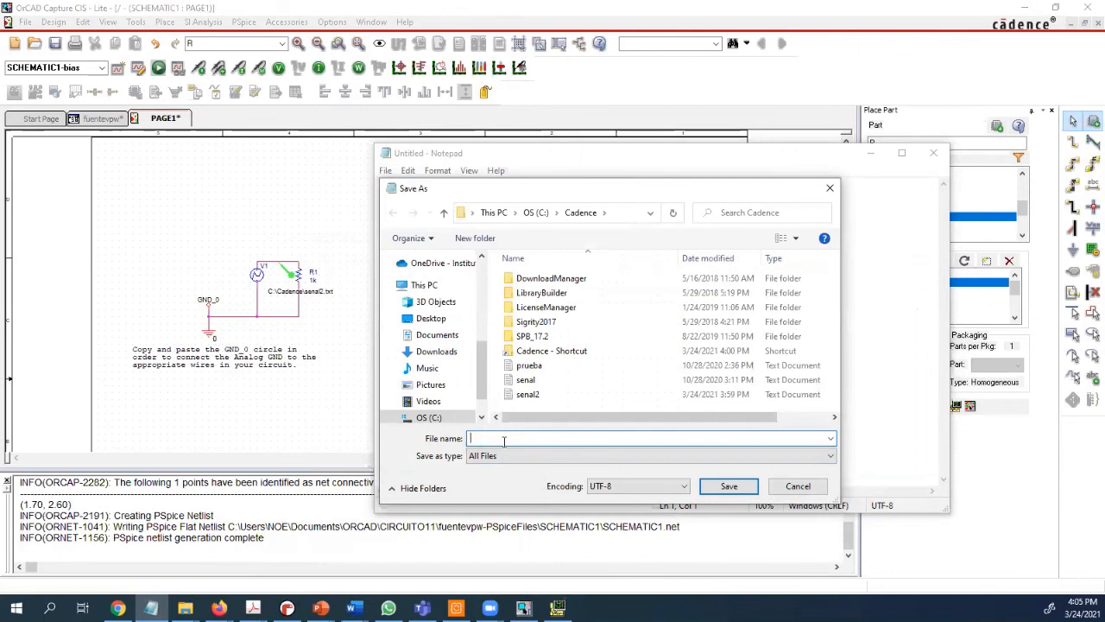
pyautogui.click(798, 486)
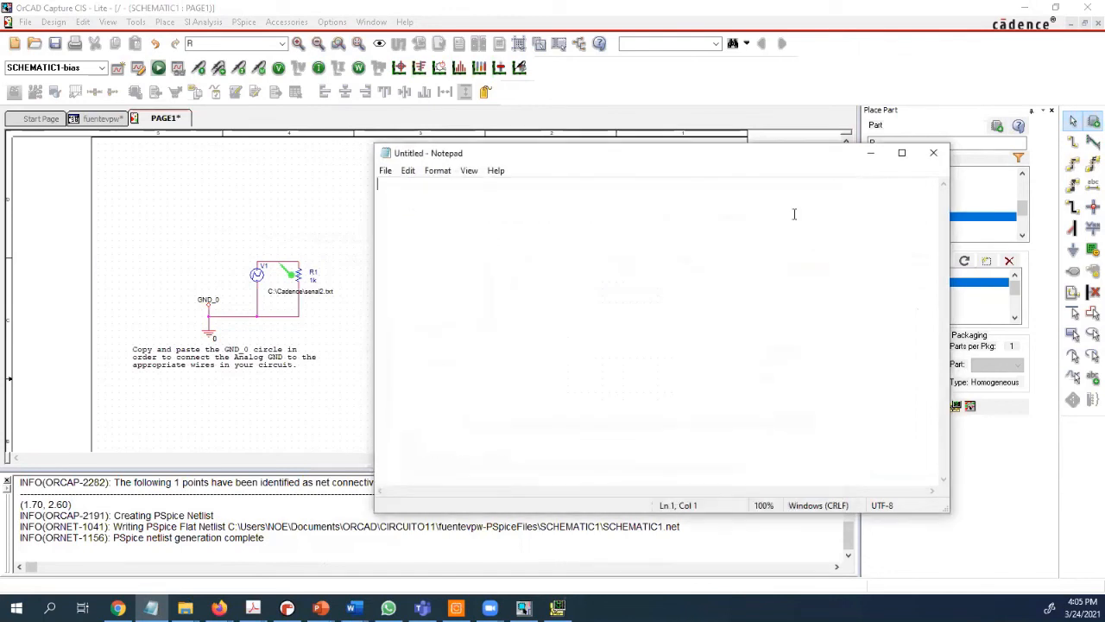
# - Review the finished schematic in OrCAD Capture and the points listed in the senal2 file in Notepad
pyautogui.click(357, 303)
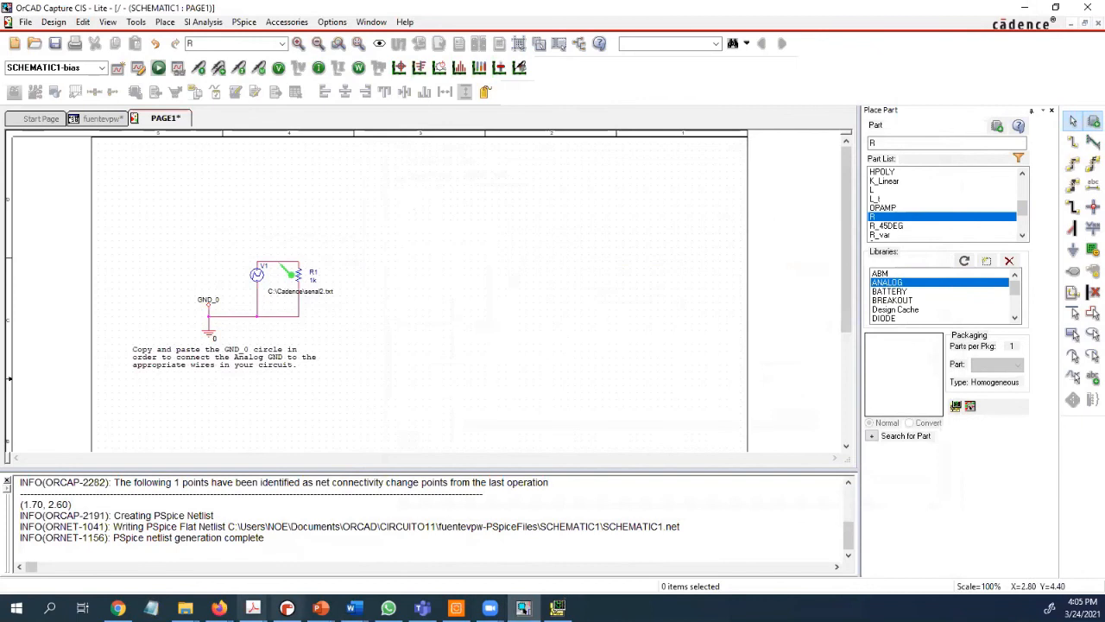
pyautogui.click(151, 608)
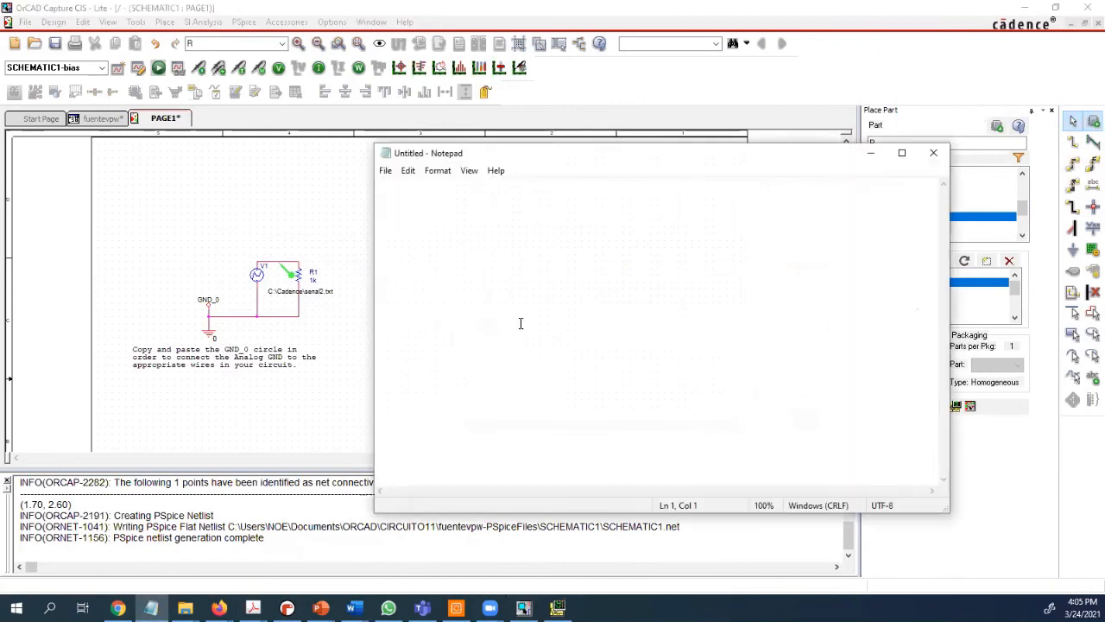
pyautogui.click(281, 298)
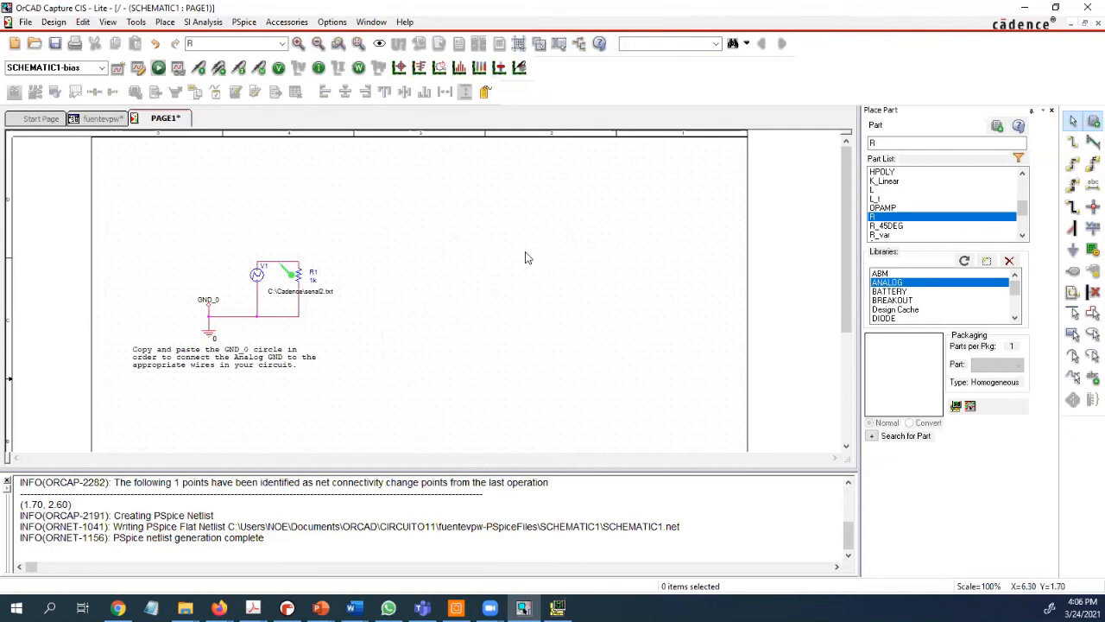
pyautogui.hotkey('alt', 'Tab')
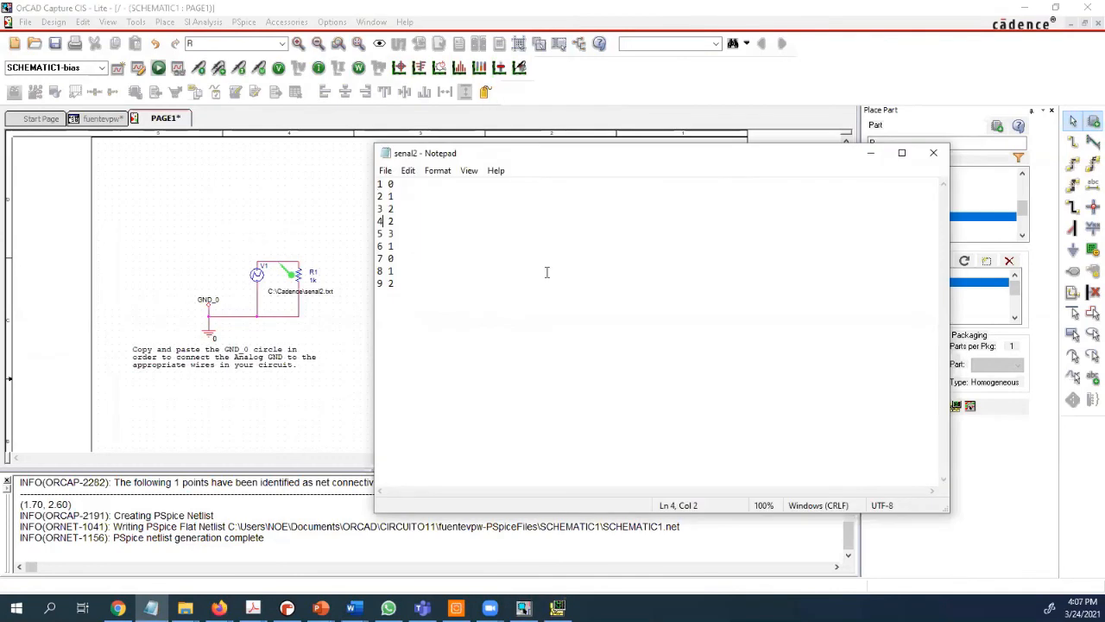
# - Change the time values of the fourth, fifth and sixth points in the senal2 file to 8, 9 and 11
pyautogui.press('BackSpace')
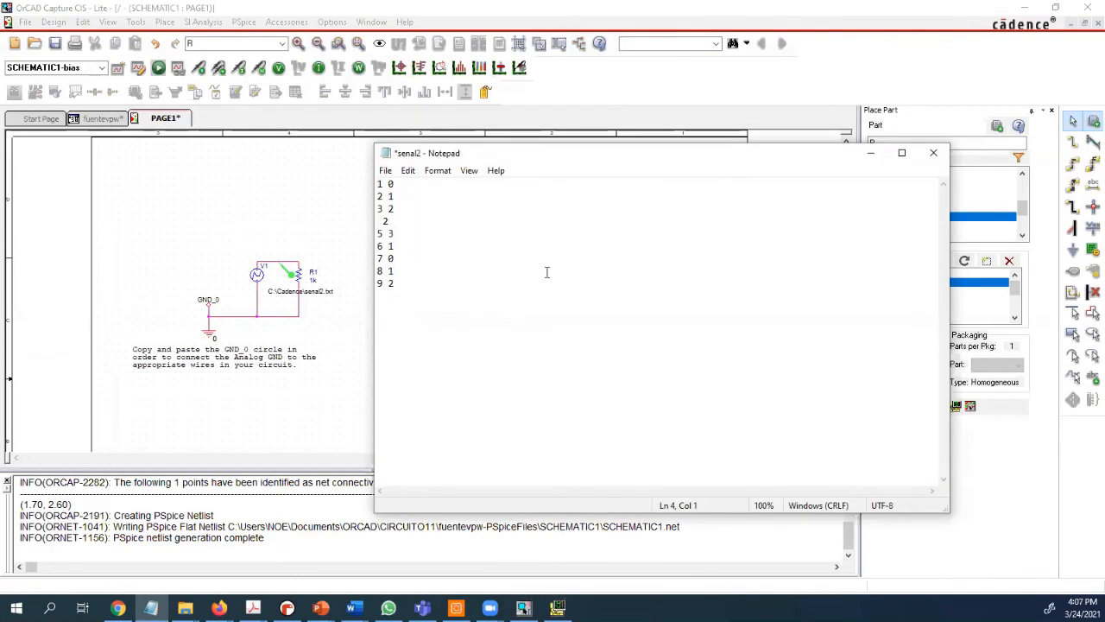
pyautogui.write('8')
pyautogui.press('Down')
pyautogui.press('Down')
pyautogui.press('Down')
pyautogui.press('BackSpace')
pyautogui.write('11')
# - Change the time values of the last three points to 15, 16 and 20, and save the senal2 file
pyautogui.press('Down')
pyautogui.press('BackSpace')
pyautogui.write('15')
pyautogui.press('Down')
pyautogui.press('BackSpace')
pyautogui.write('16')
pyautogui.press('Down')
pyautogui.press('BackSpace')
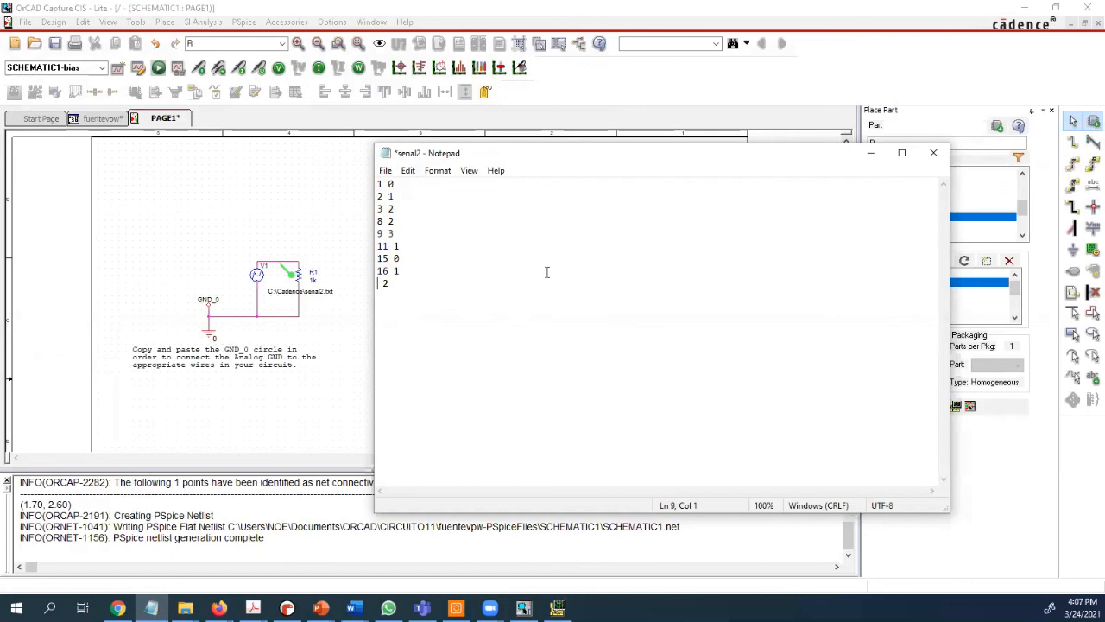
pyautogui.write('20 2')
pyautogui.click(385, 170)
pyautogui.click(406, 231)
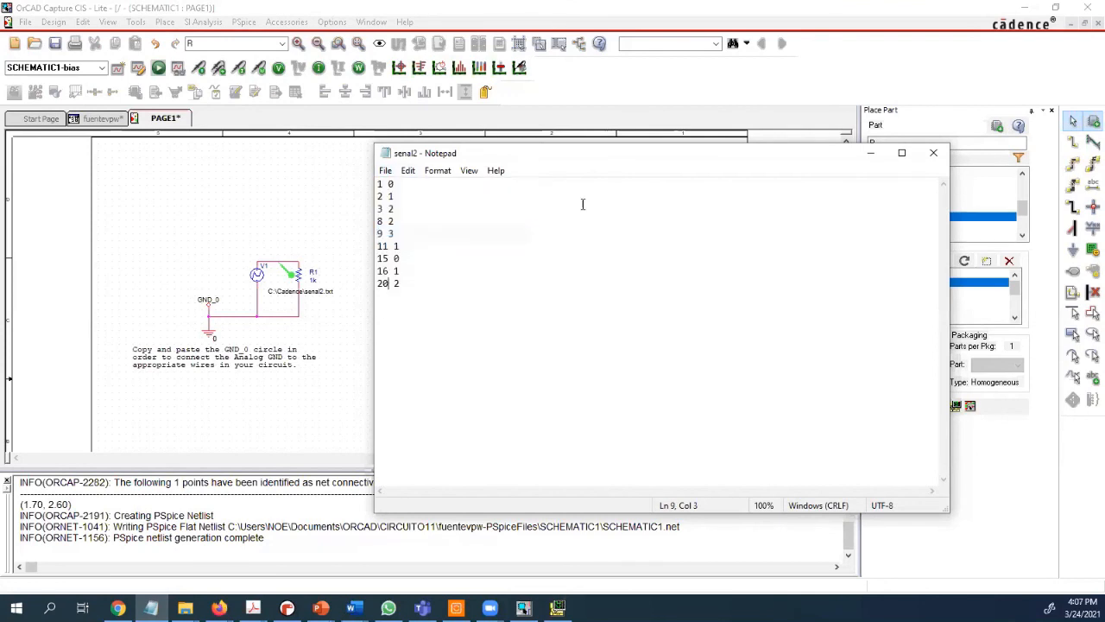
# - Return to OrCAD Capture, set the bias simulation profile's run time to 20s, and run the PSpice simulation
pyautogui.click(865, 154)
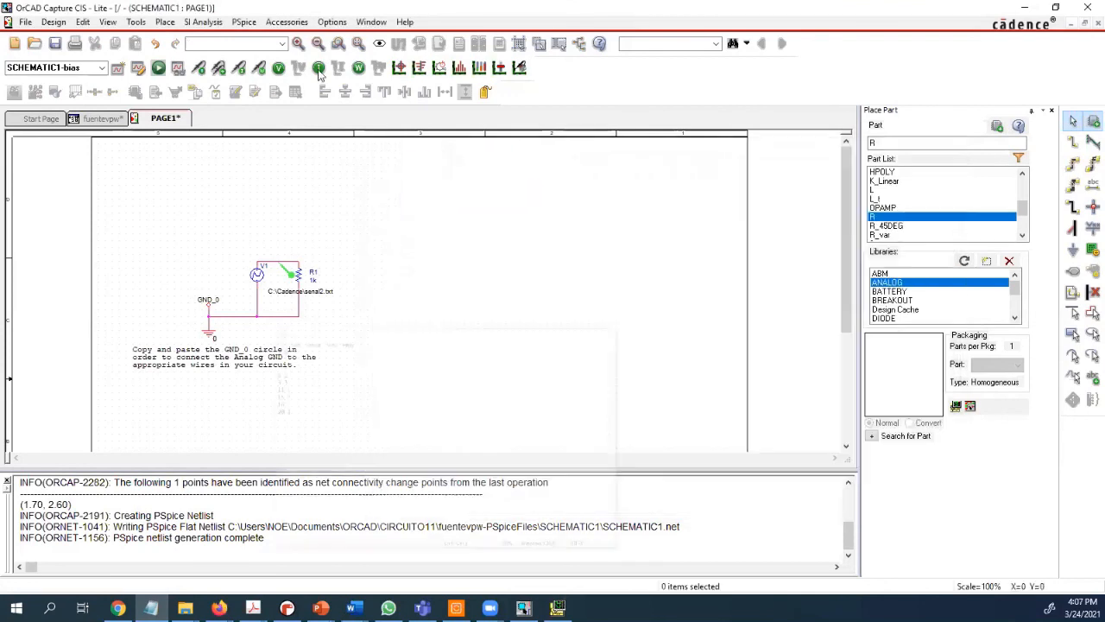
pyautogui.click(138, 68)
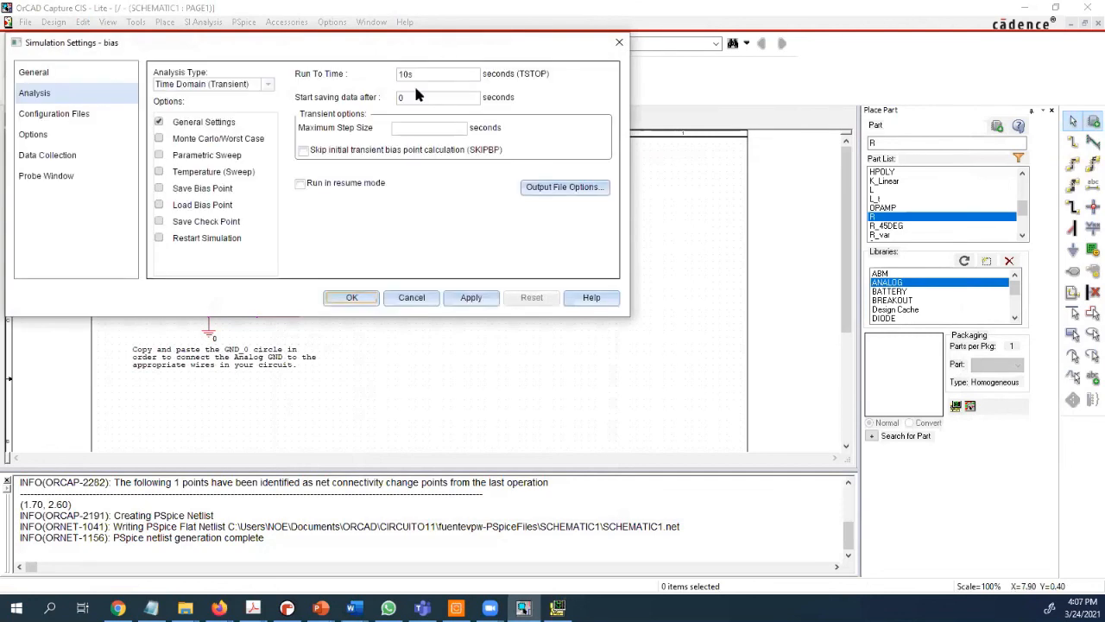
pyautogui.click(406, 74)
pyautogui.press('BackSpace')
pyautogui.press('BackSpace')
pyautogui.write('20')
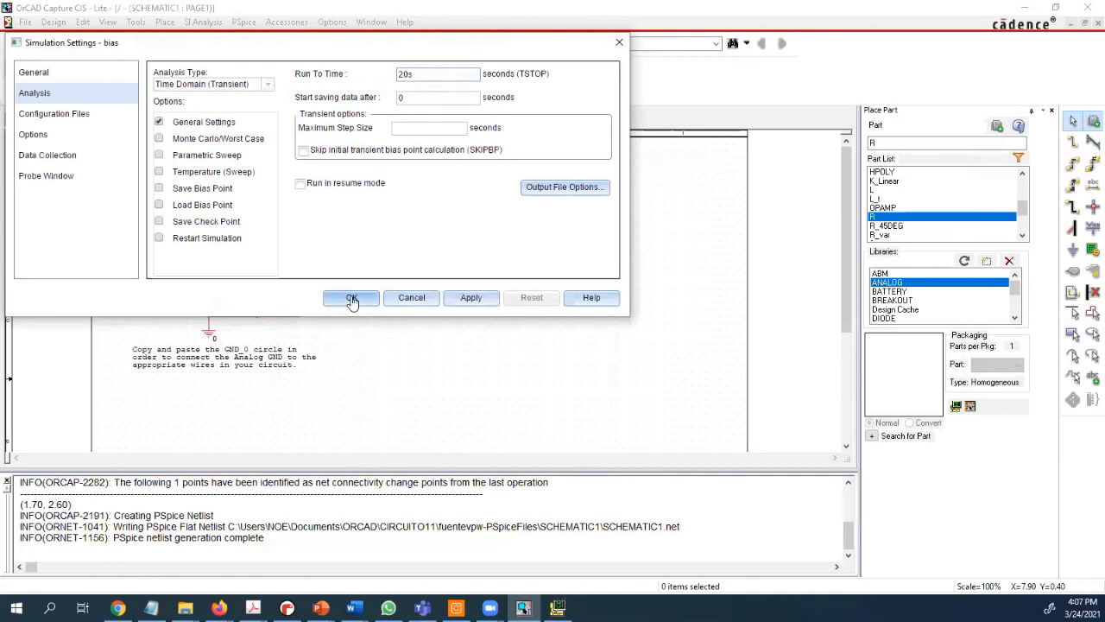
pyautogui.click(351, 299)
pyautogui.click(158, 67)
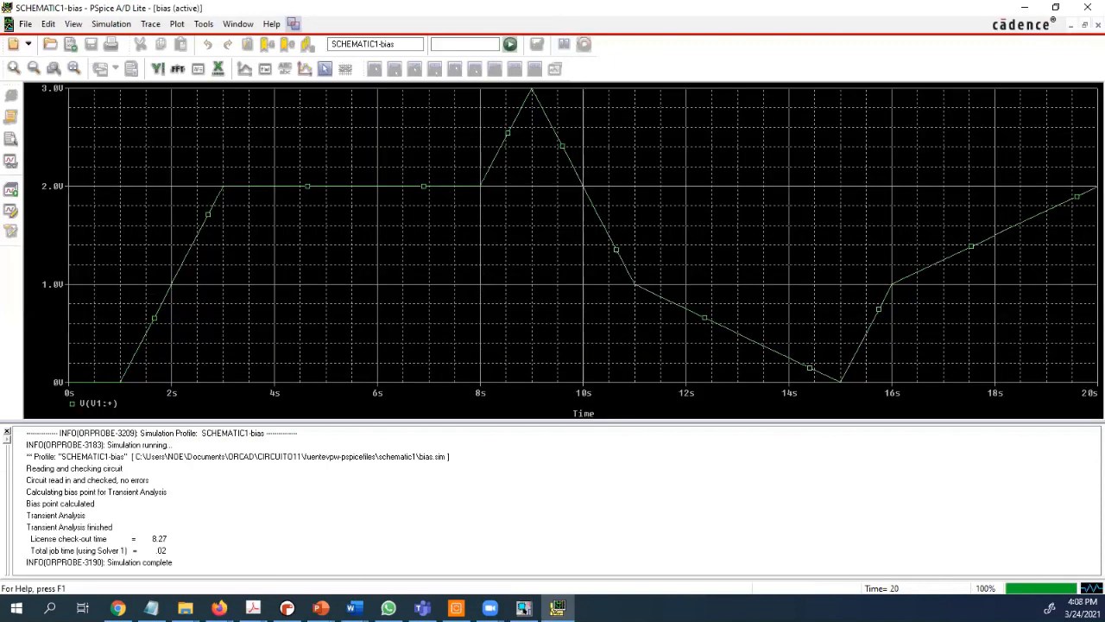
# - Compare the new simulated waveform with the edited points of the senal2 file in Notepad, and close the file
pyautogui.click(151, 608)
pyautogui.moveTo(665, 144); pyautogui.dragTo(648, 361)
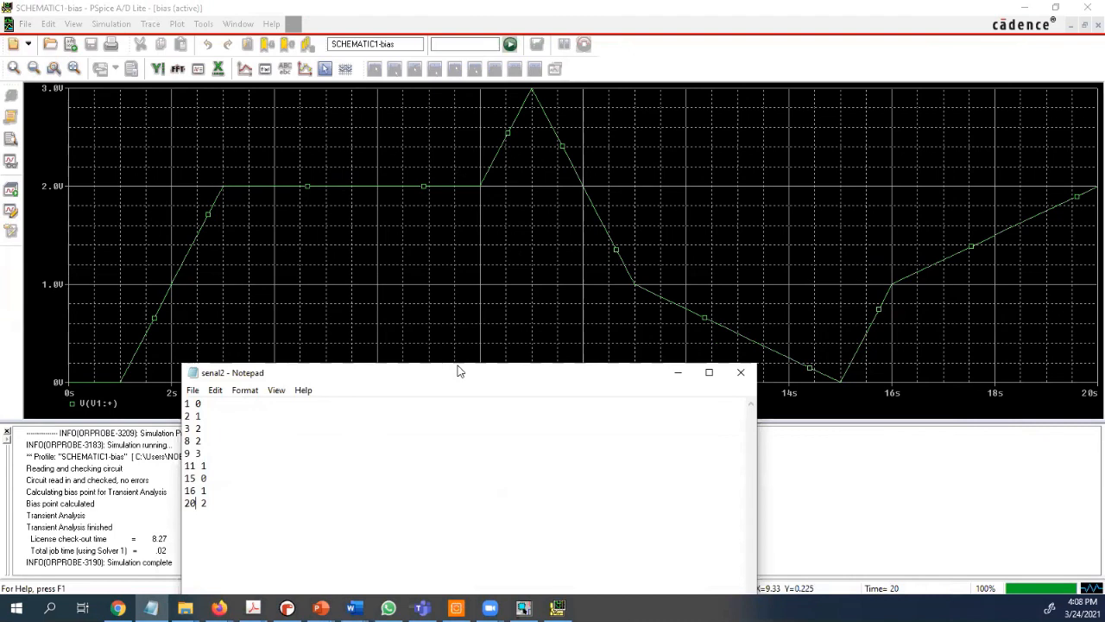
pyautogui.moveTo(459, 370); pyautogui.dragTo(433, 244)
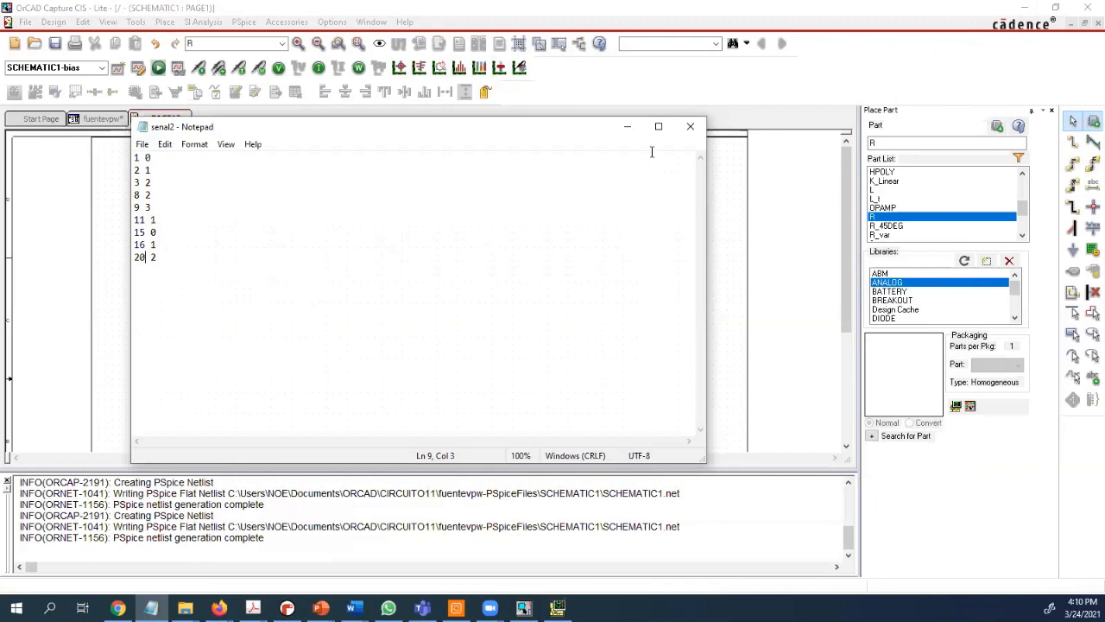
pyautogui.click(689, 128)
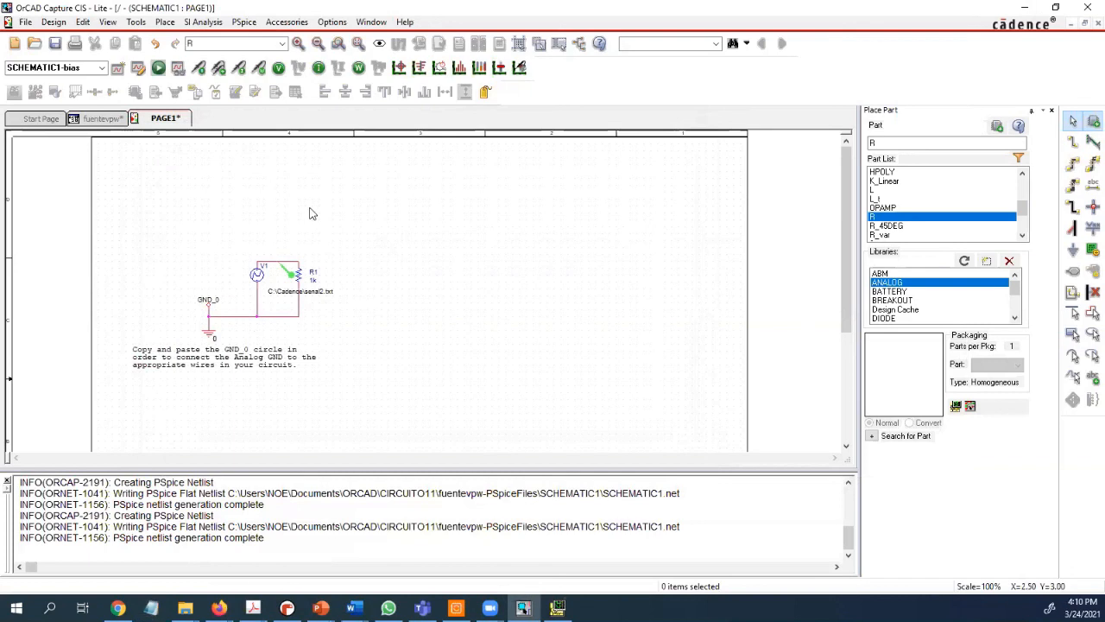